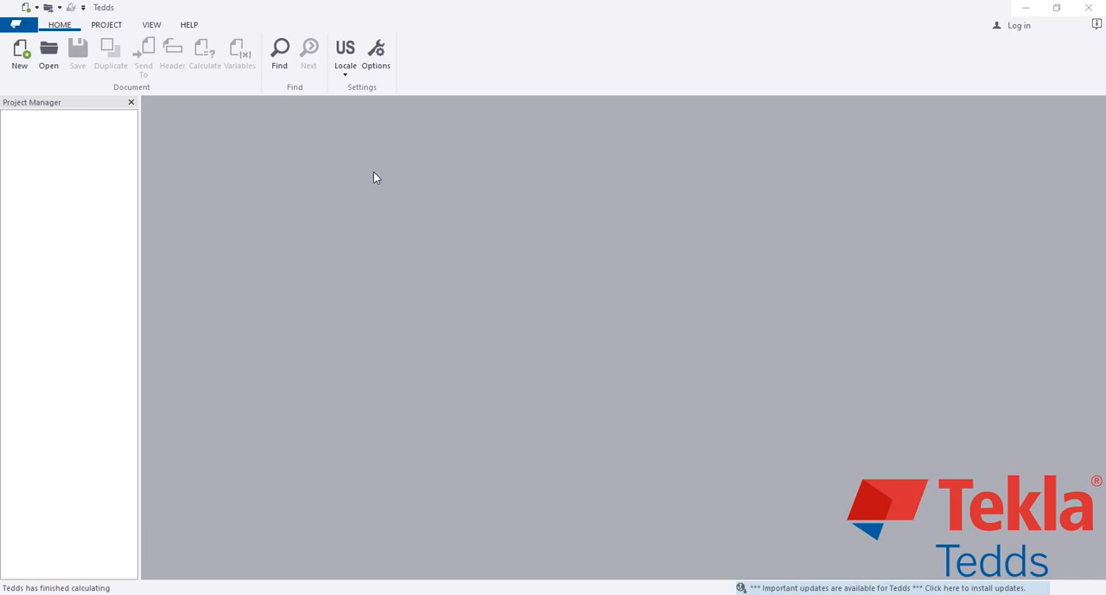
Start a new calculation document and choose the Tedds calculations (USA US units) library
click(19, 50)
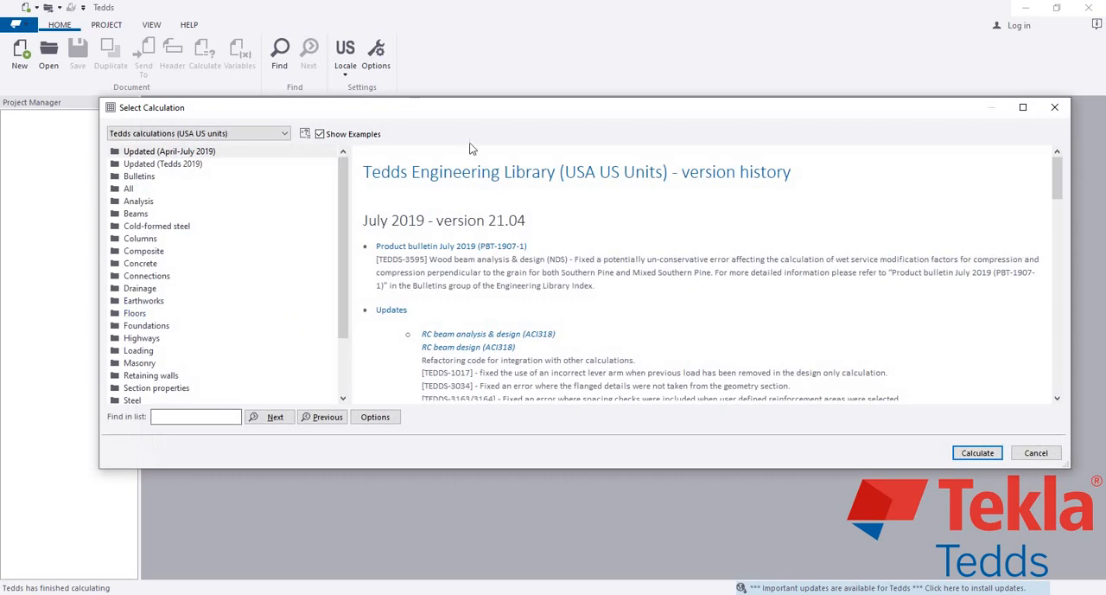
double_click(470, 97)
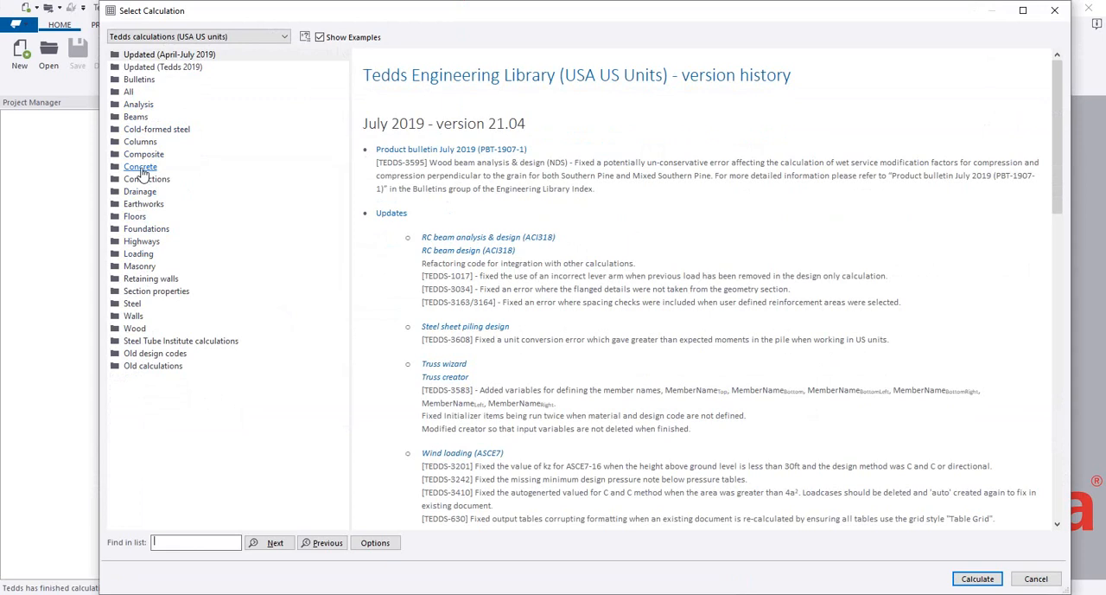
double_click(265, 11)
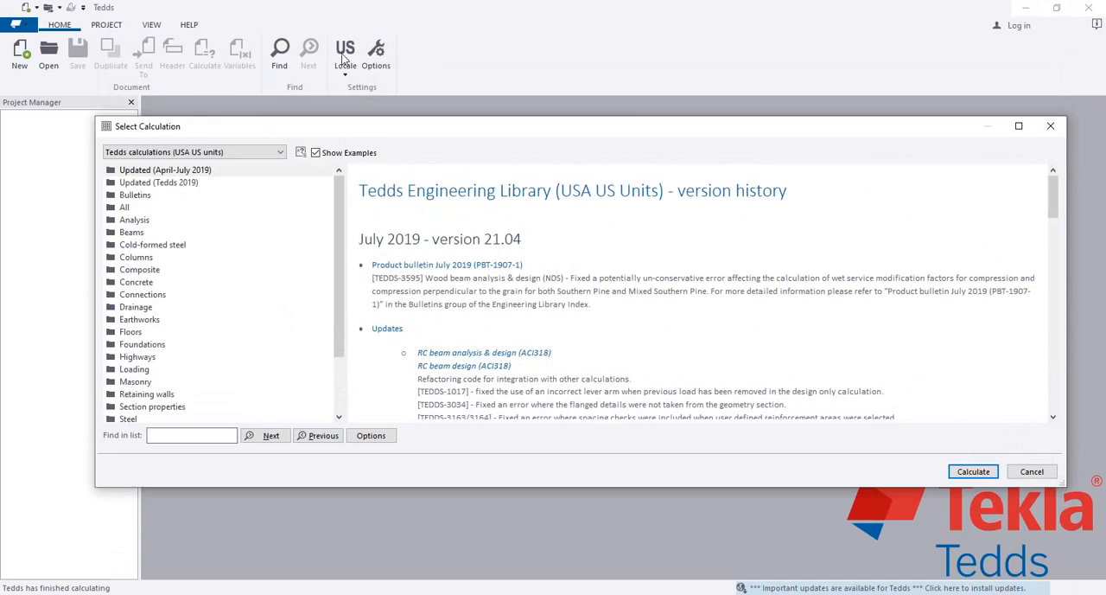
drag(252, 132, 224, 127)
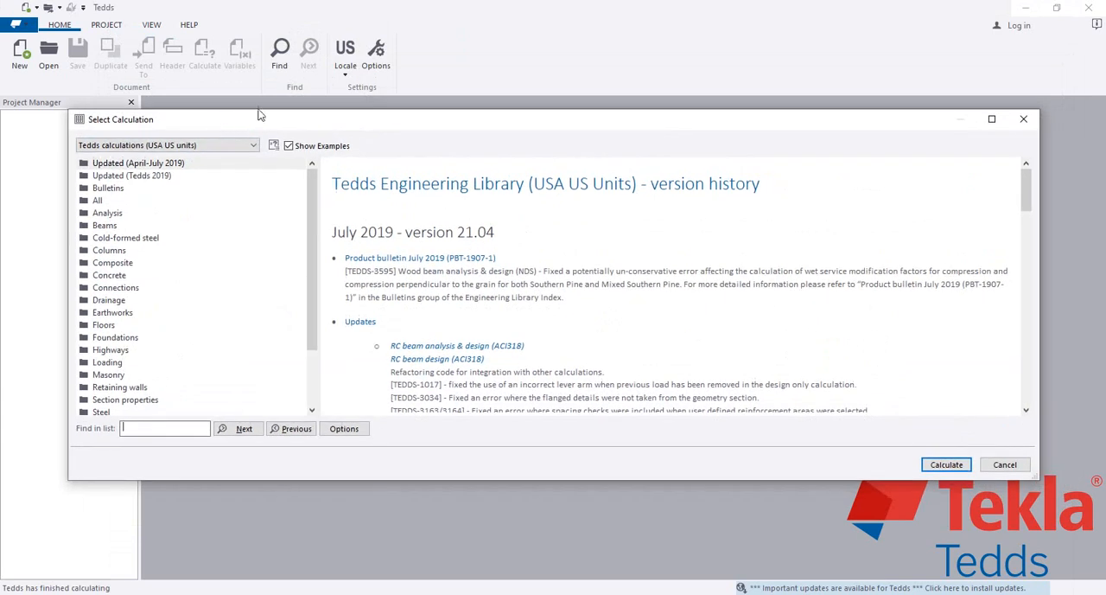
click(251, 145)
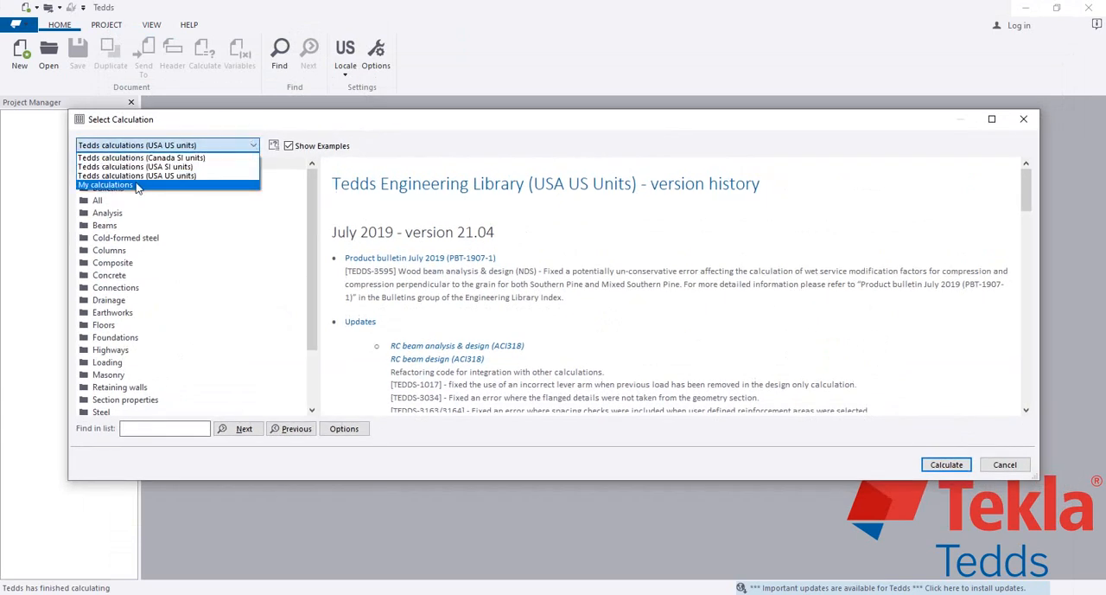
click(196, 176)
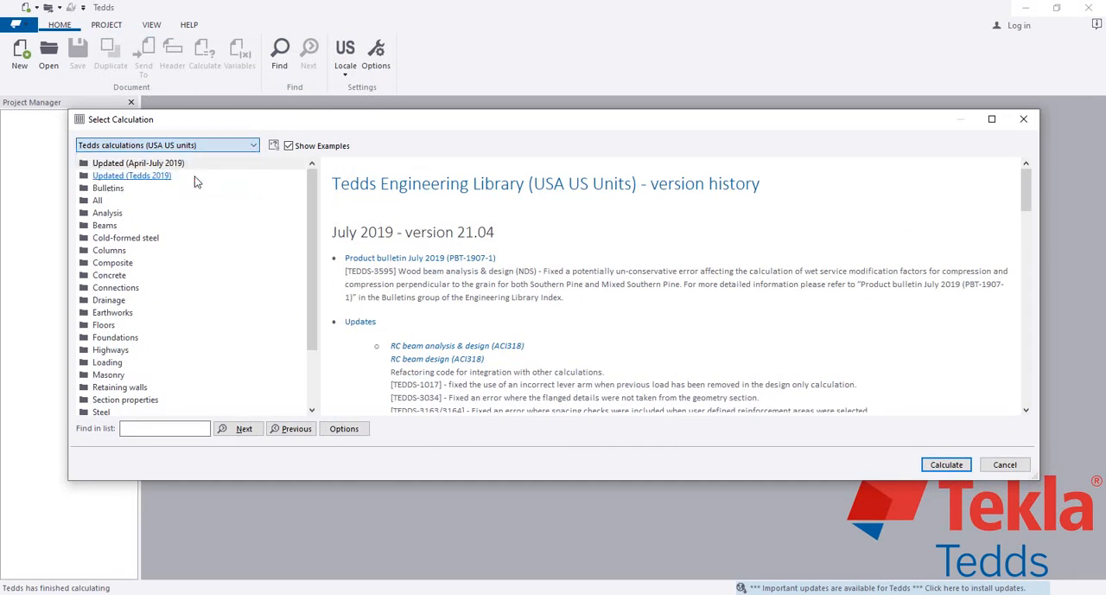
drag(336, 121, 346, 32)
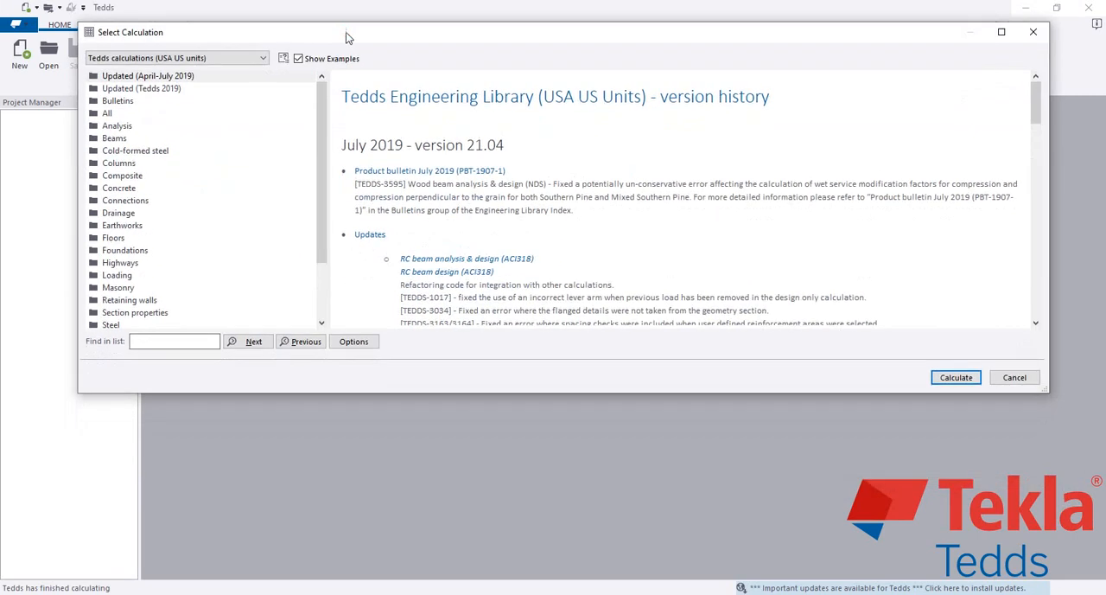
Start the RC column design (ACI318) calculation from the Concrete group of the calculation library
double_click(121, 188)
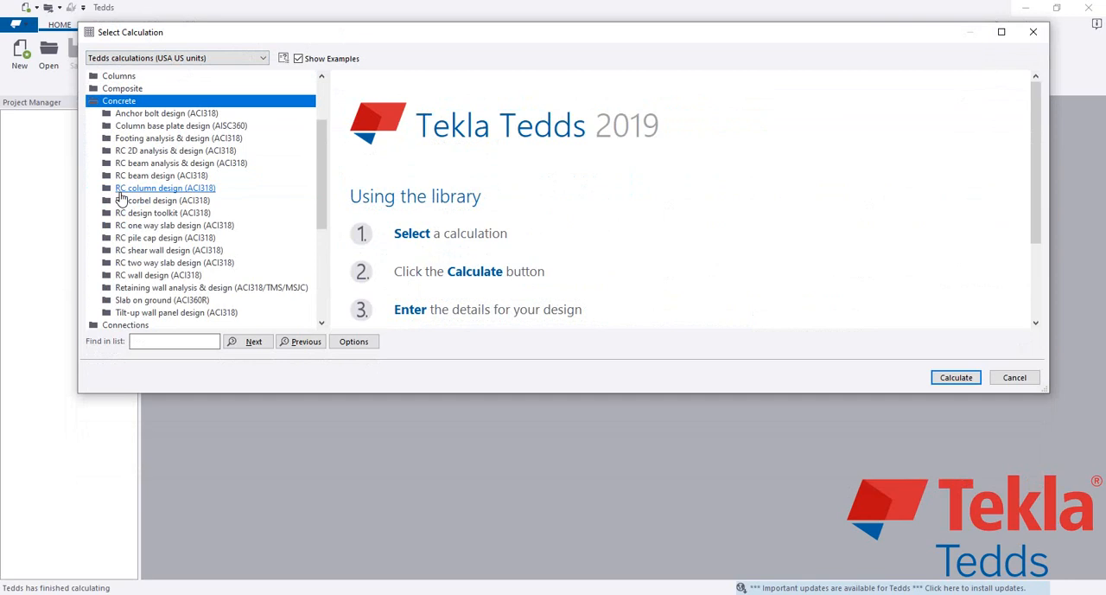
double_click(813, 23)
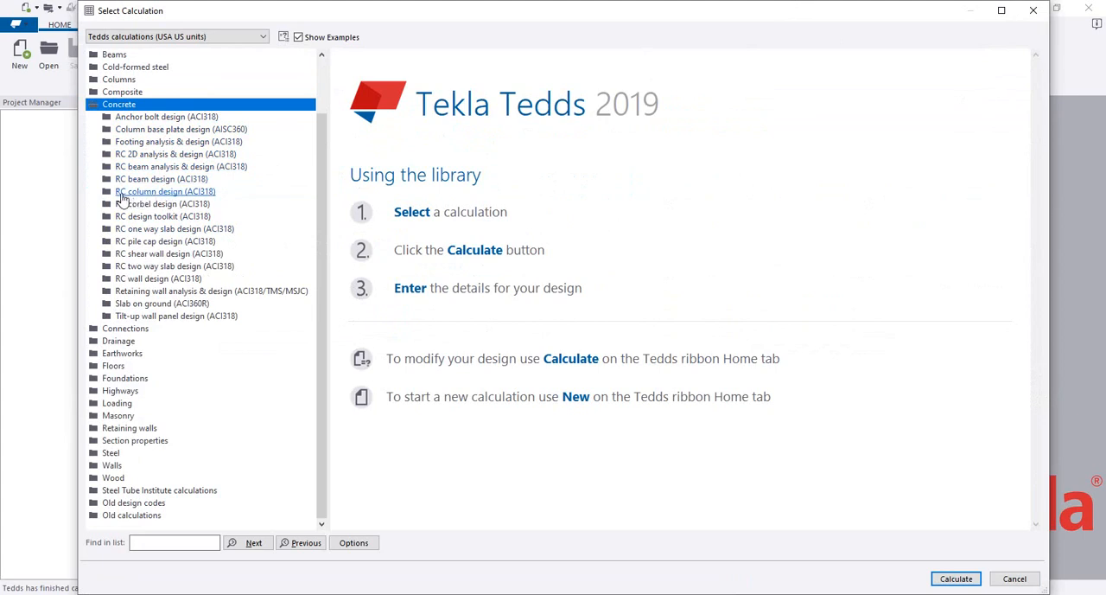
click(162, 198)
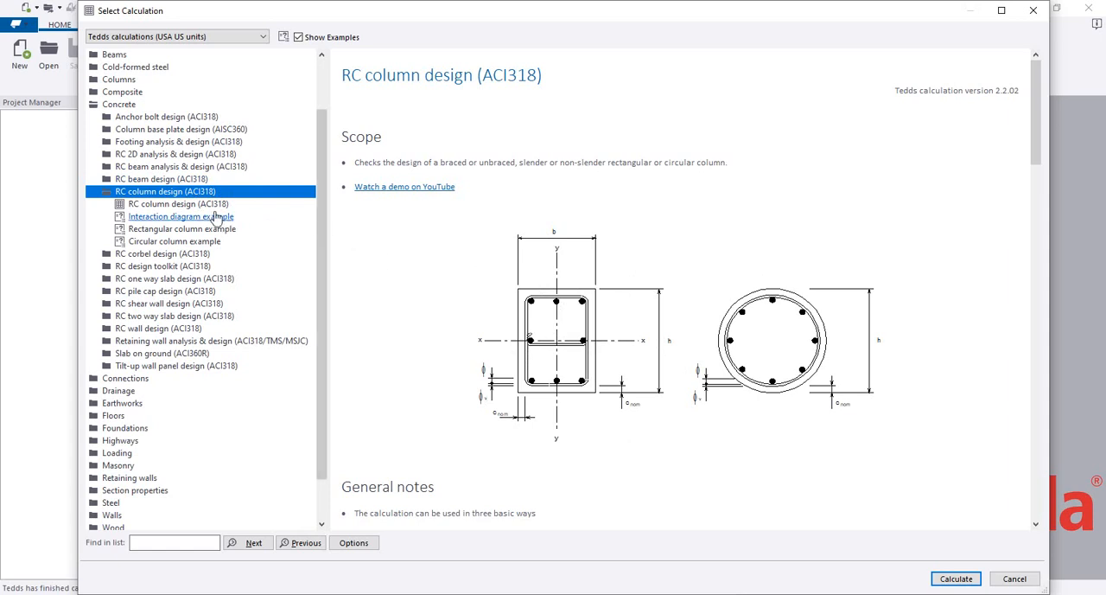
click(177, 205)
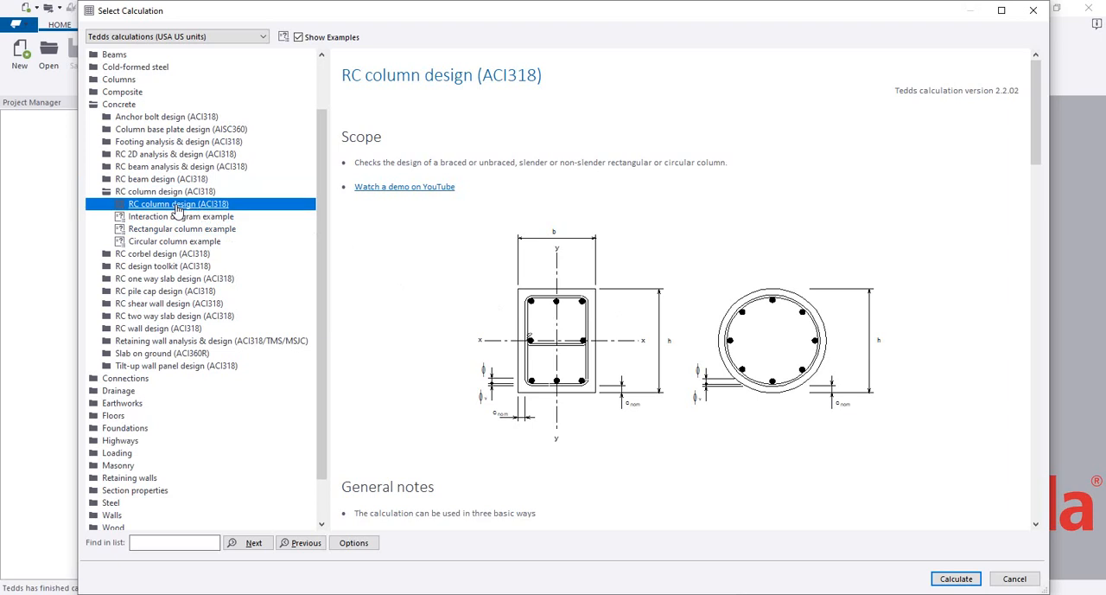
click(961, 579)
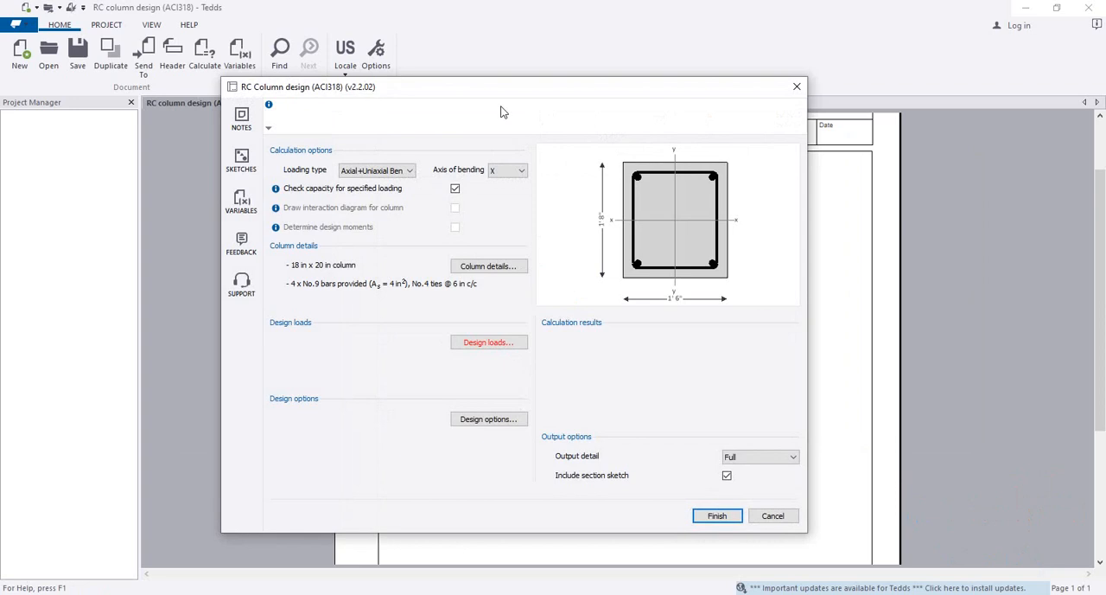
Set the column calculation's loading type to Axial only
click(505, 95)
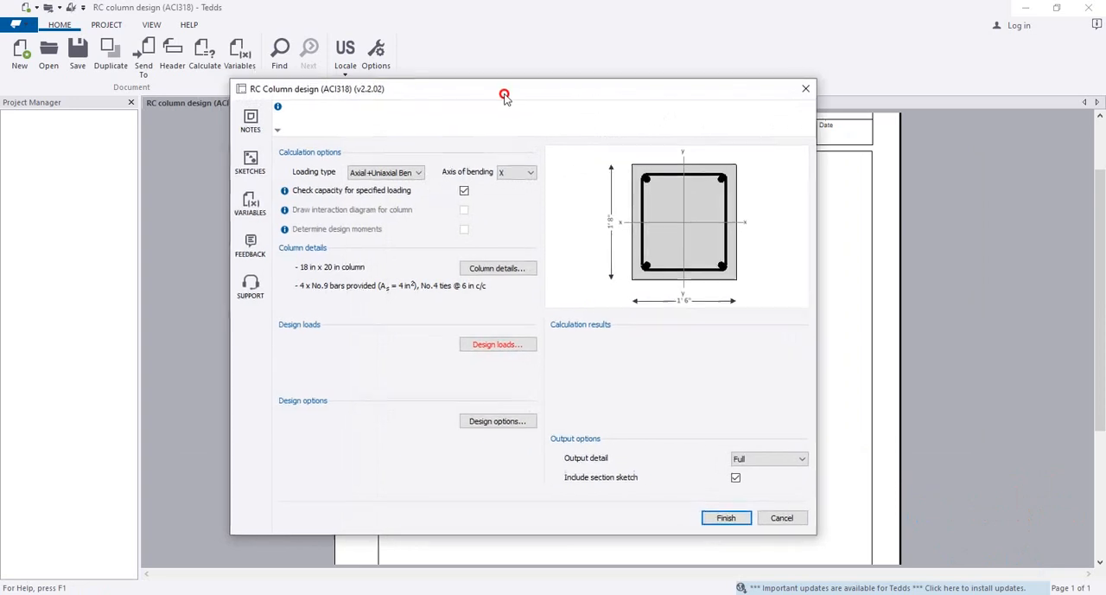
drag(505, 95, 496, 103)
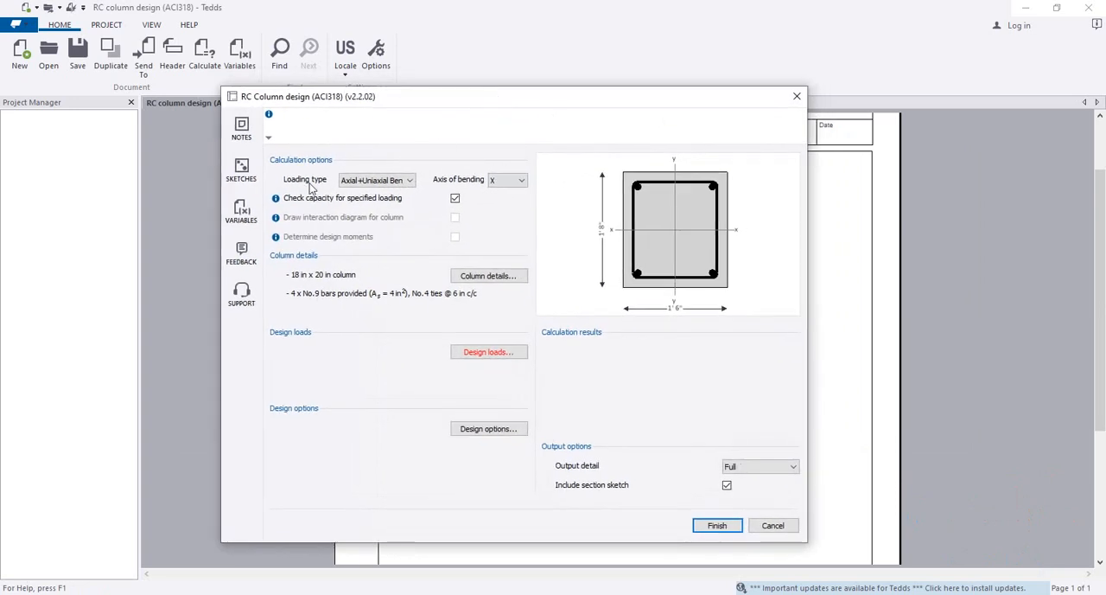
click(346, 184)
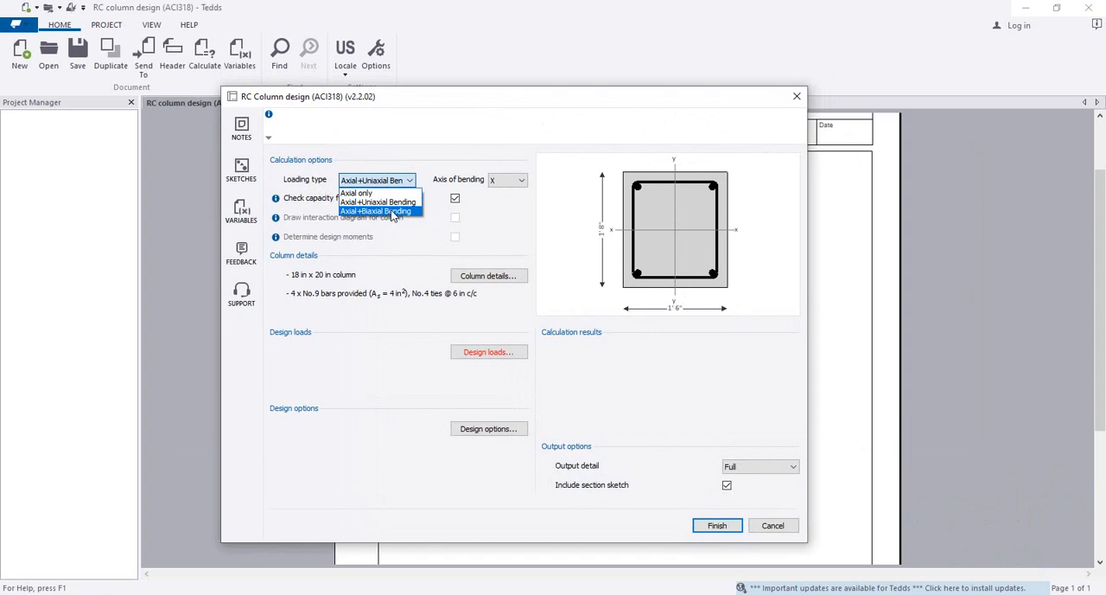
click(355, 192)
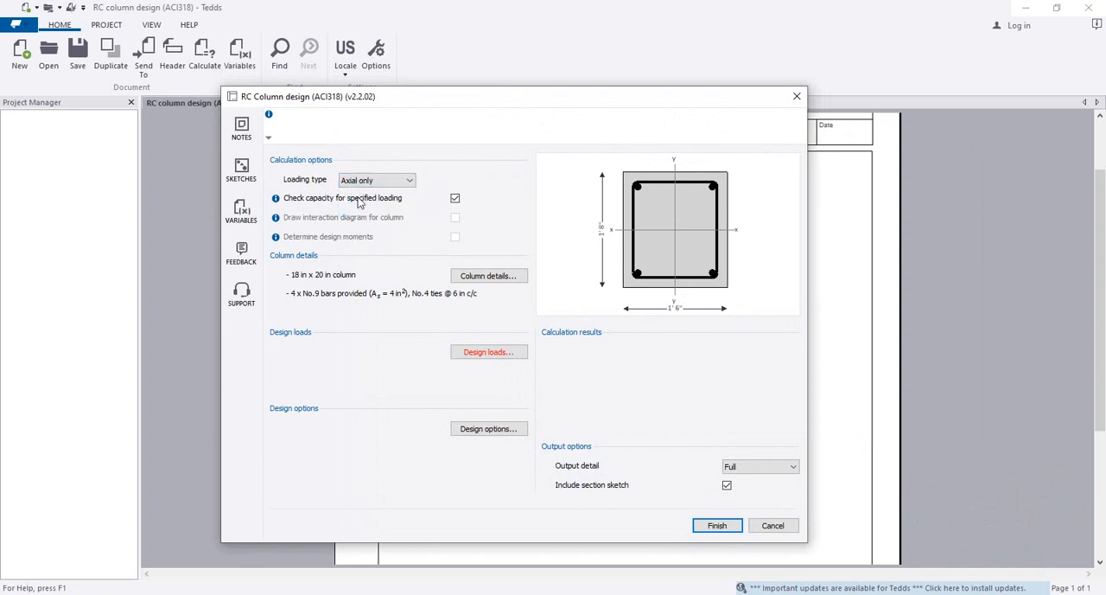
drag(468, 106, 428, 100)
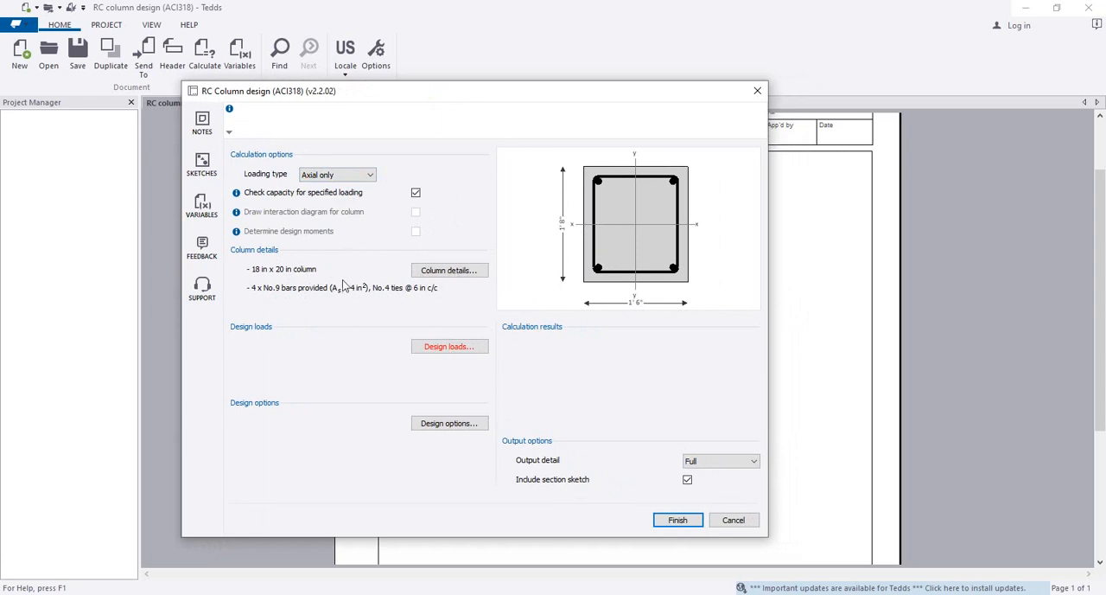
Set the code used for calculations to ACI318-14 in the column's design options
click(448, 423)
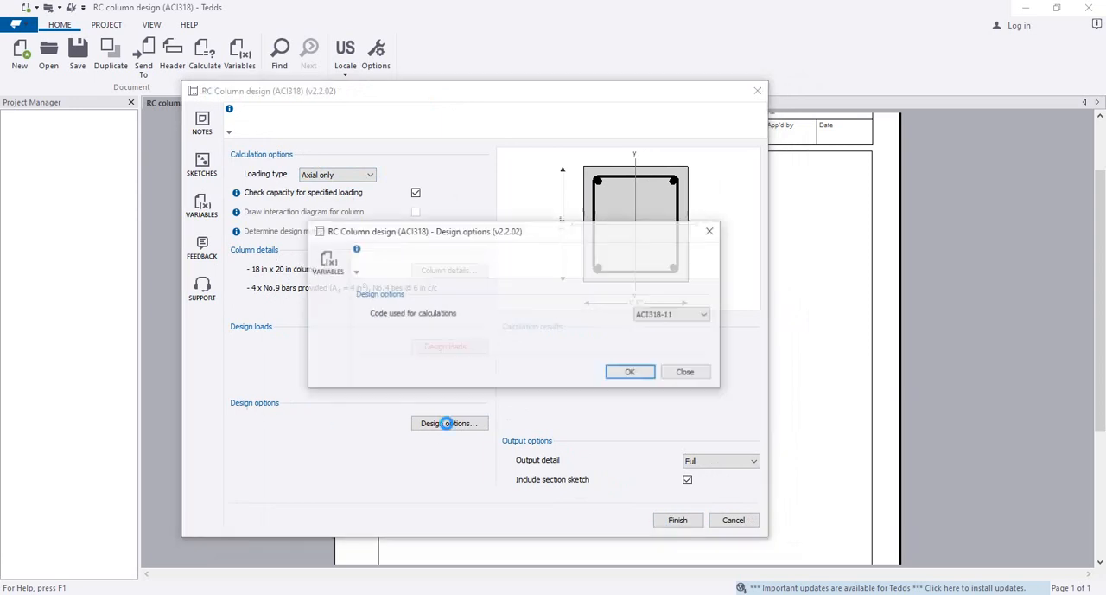
click(691, 316)
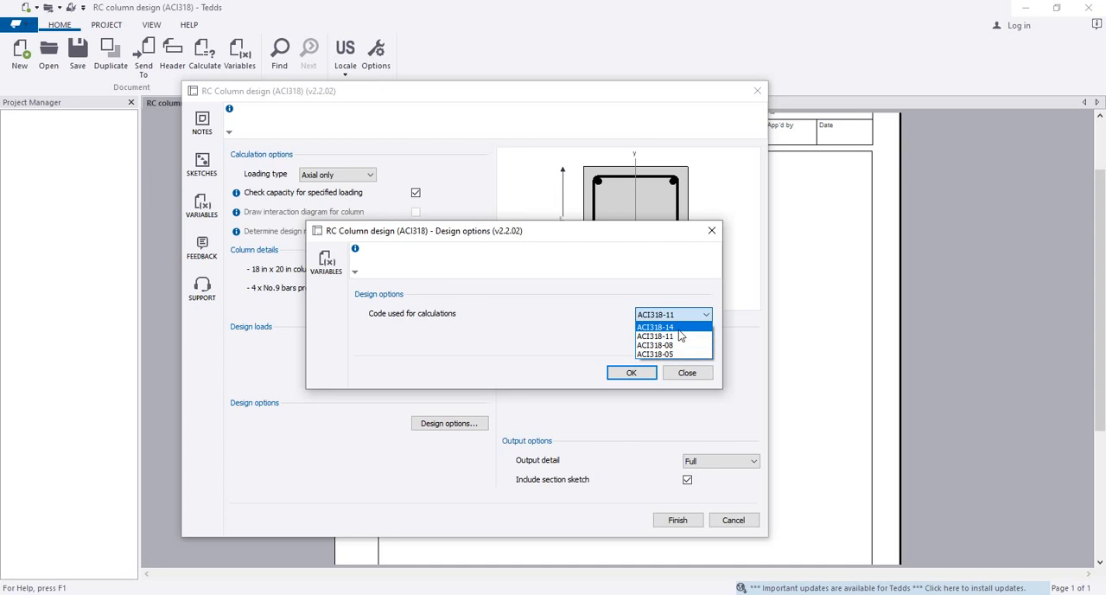
click(678, 327)
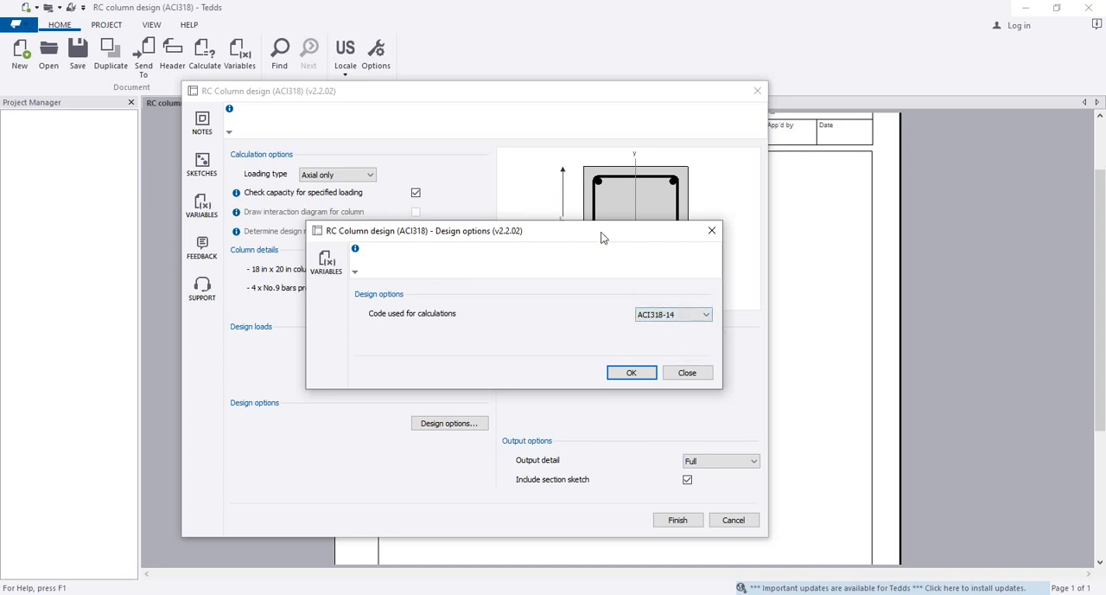
click(625, 371)
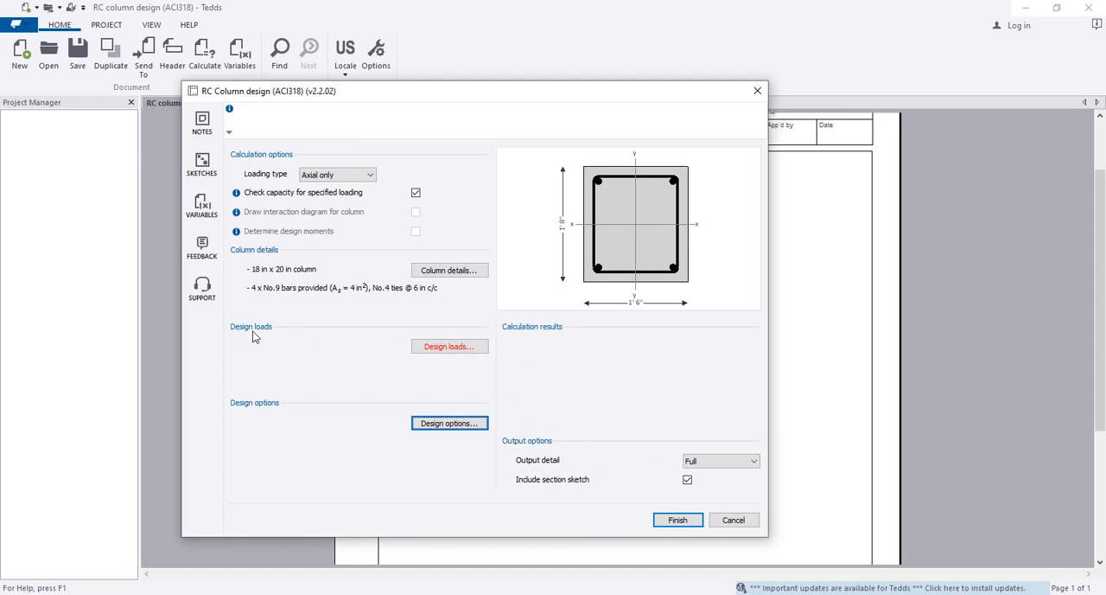
Define the design loads with a factored compressive axial load of 100 kips and a sustained-to-maximum load ratio of 0.6
click(439, 349)
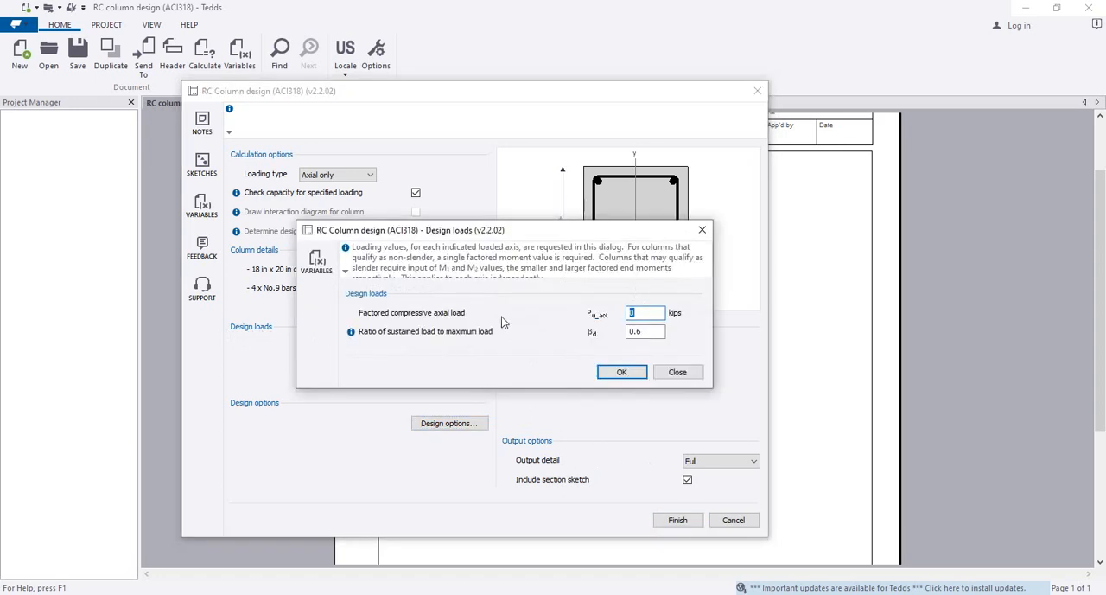
drag(494, 232, 455, 319)
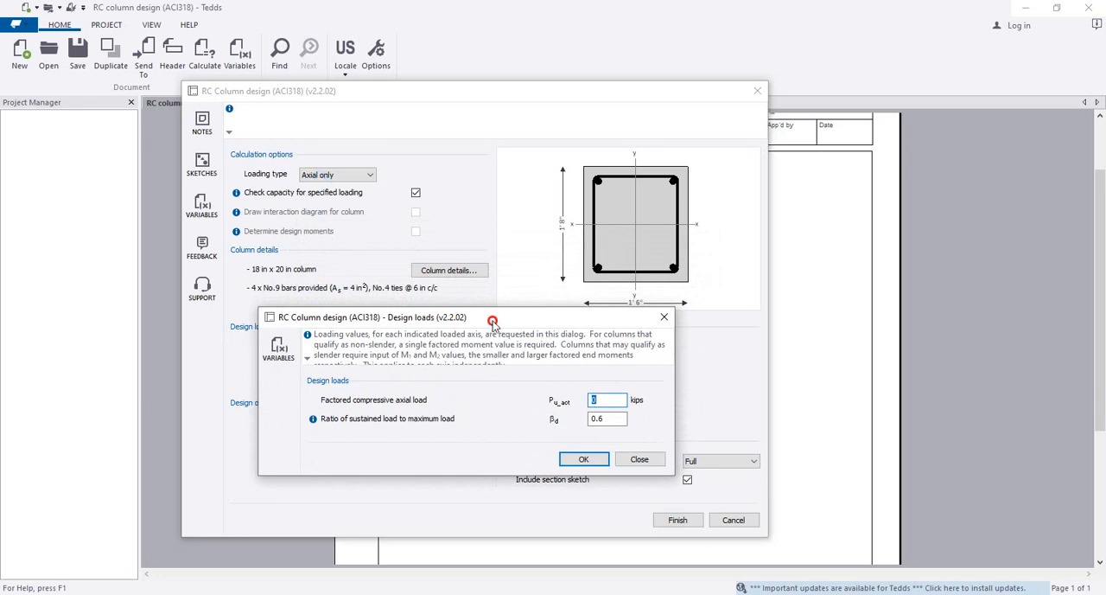
drag(493, 323, 438, 317)
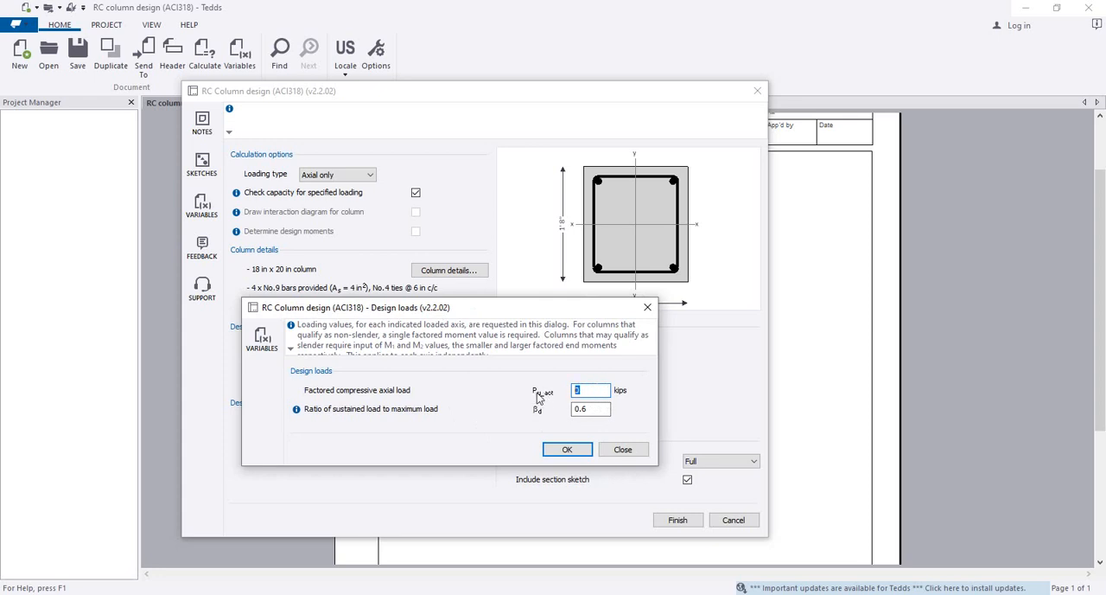
drag(592, 392, 547, 393)
double_click(579, 408)
text(0.6)
drag(593, 411, 558, 414)
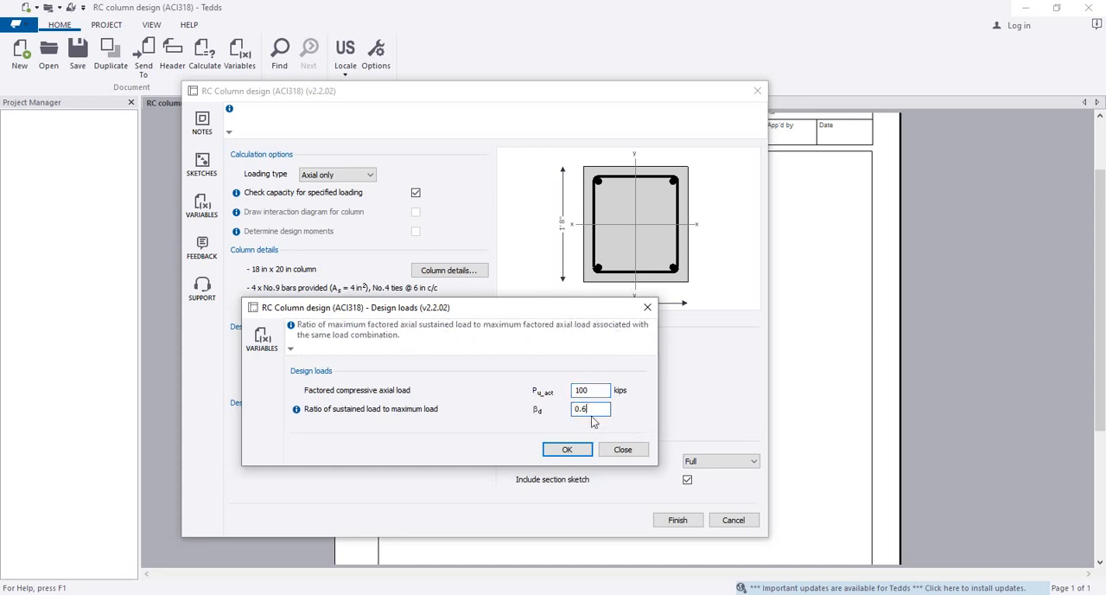
drag(571, 449, 532, 429)
drag(597, 410, 542, 408)
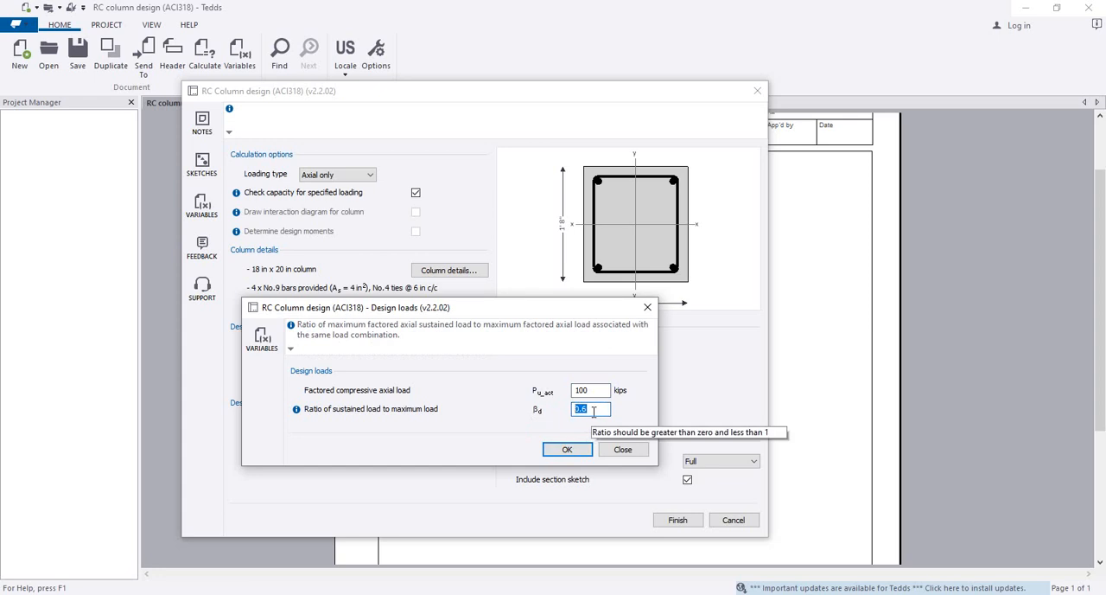
click(576, 450)
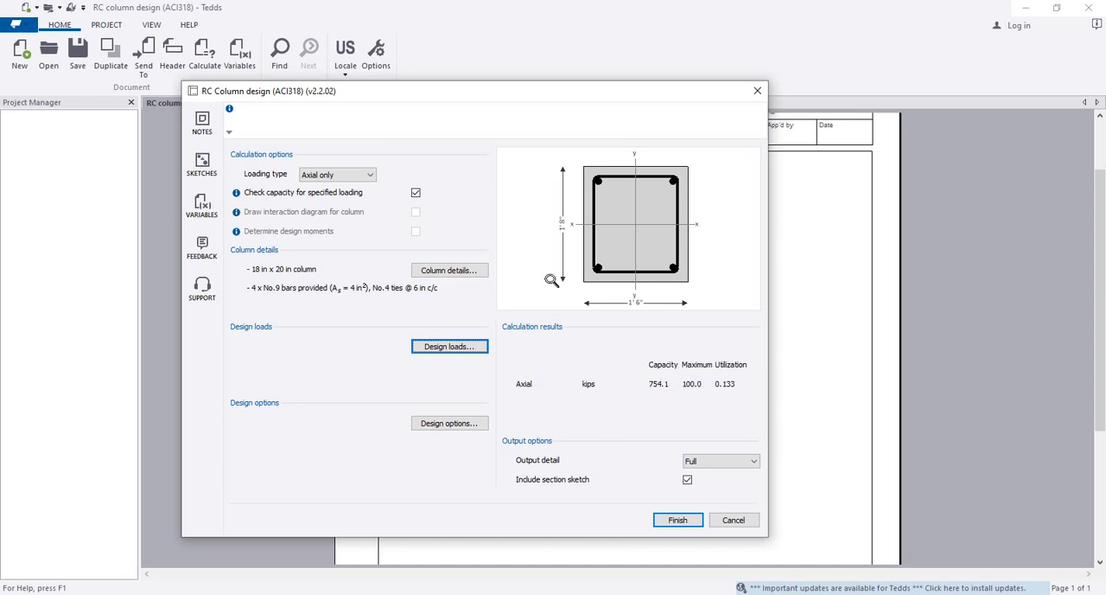
Open the column details and choose Rectangular as the type of column
click(424, 271)
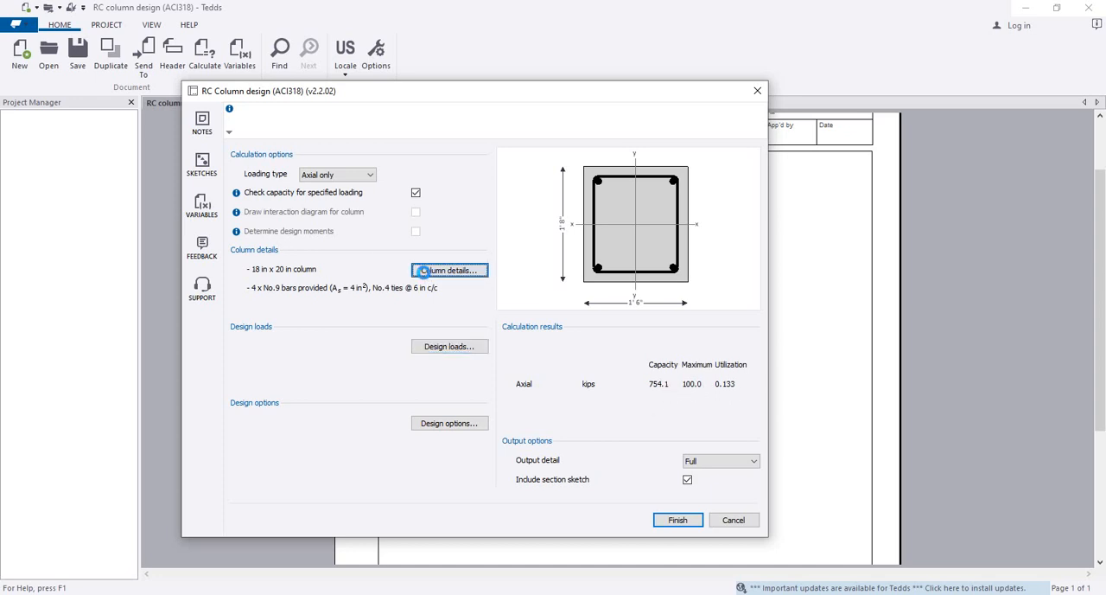
drag(415, 138, 444, 89)
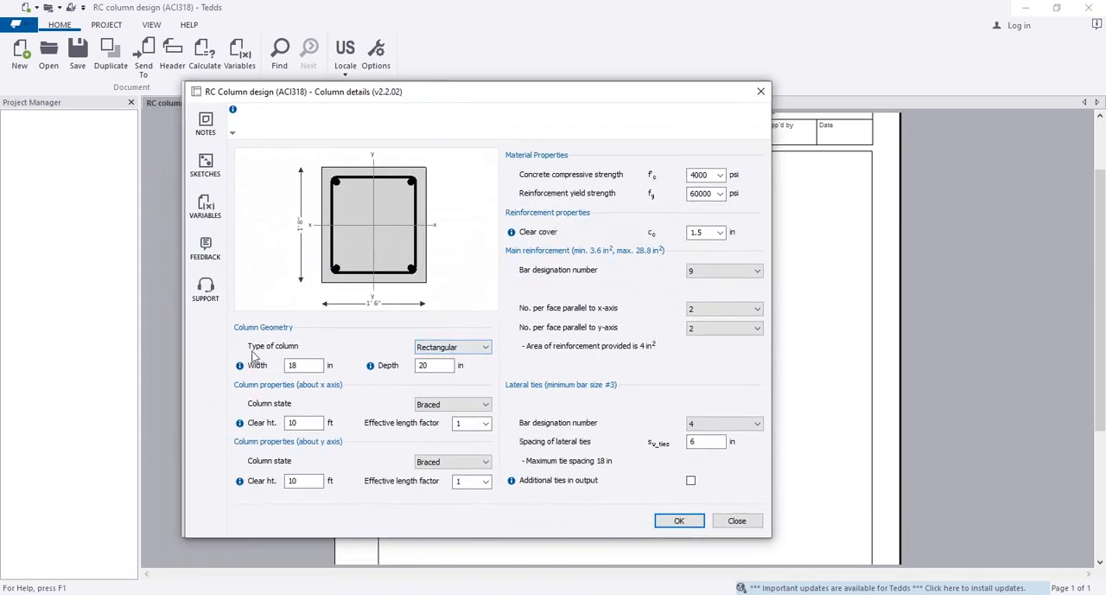
click(448, 349)
click(456, 359)
click(316, 363)
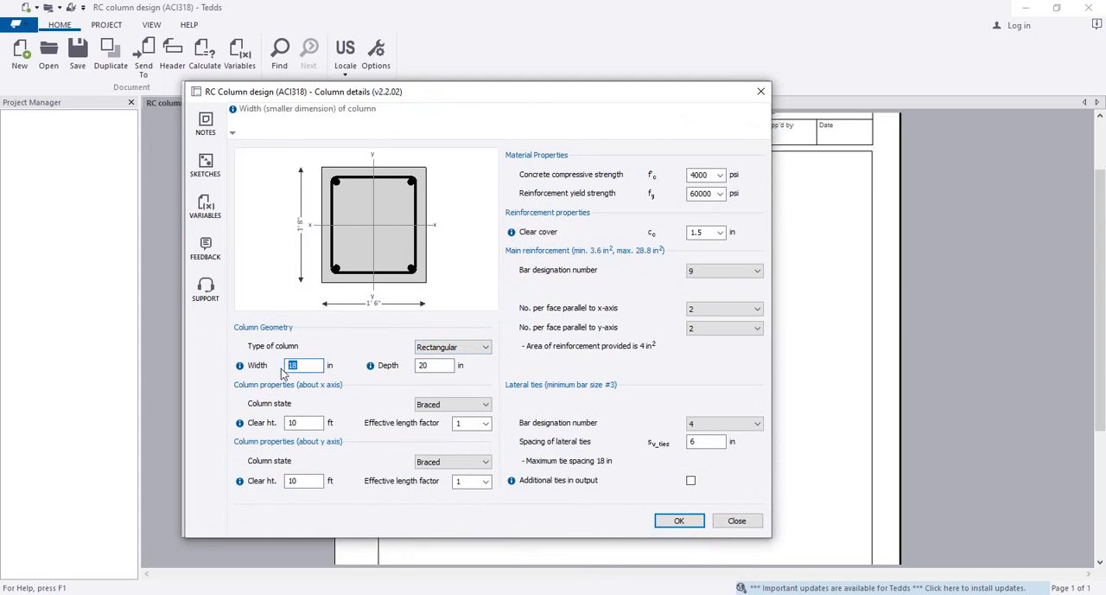
text(100)
click(430, 365)
Set the rectangular column's width and depth to 10 in, with a 10 ft clear height about both axes
click(293, 366)
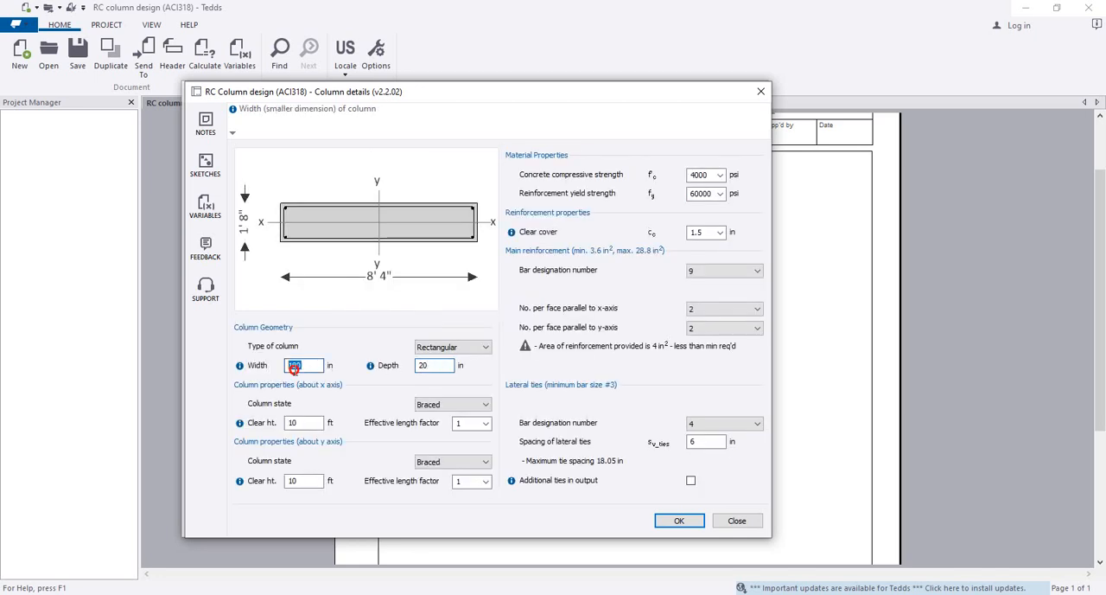
text(10)
click(433, 366)
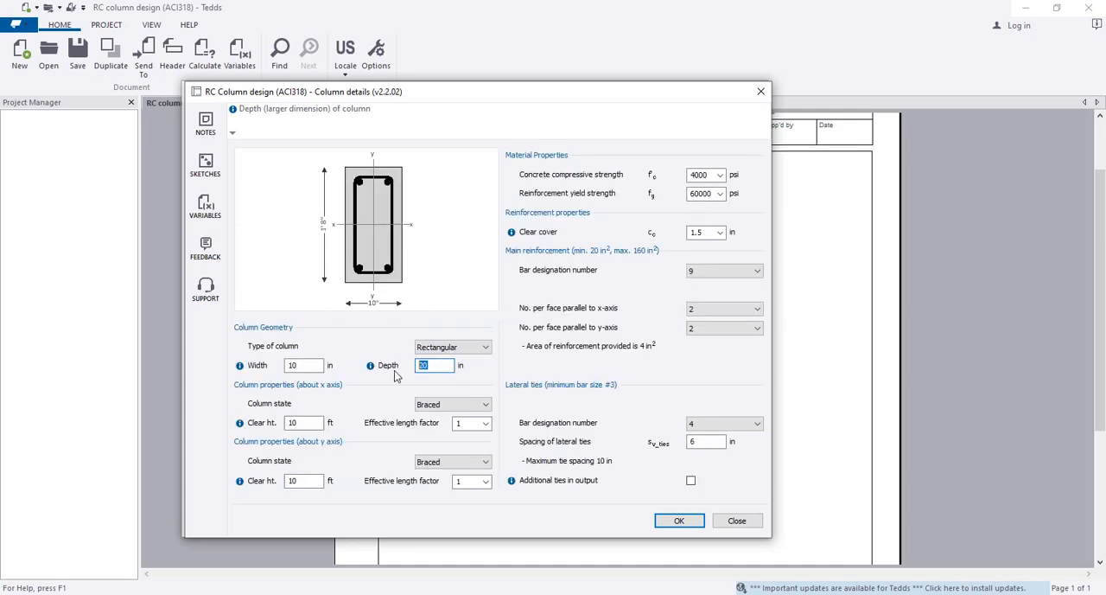
text(1)
key(shift+Tab)
click(438, 367)
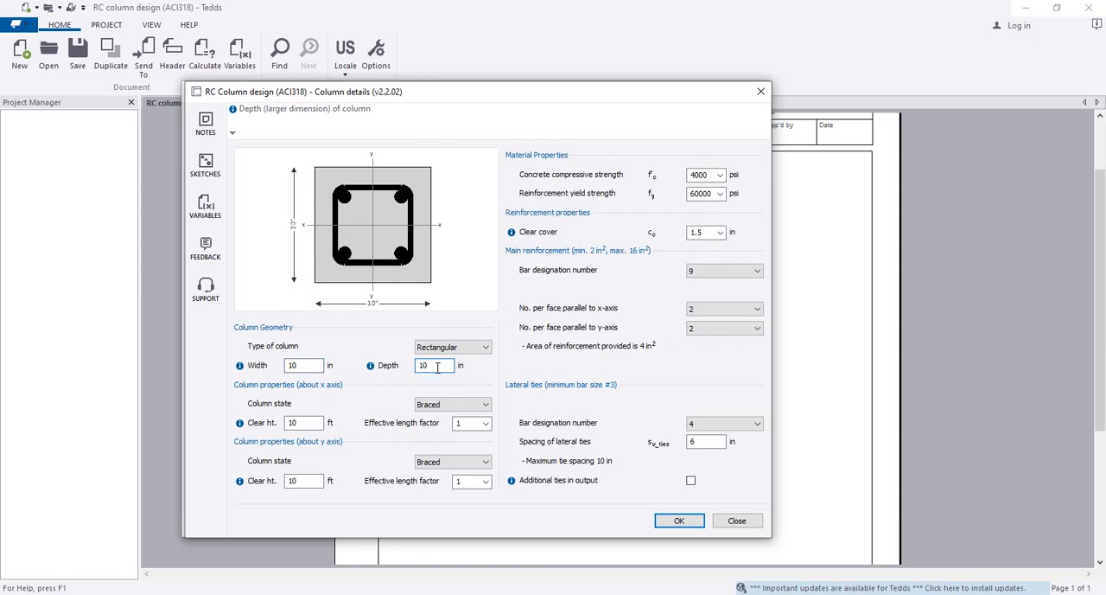
click(312, 422)
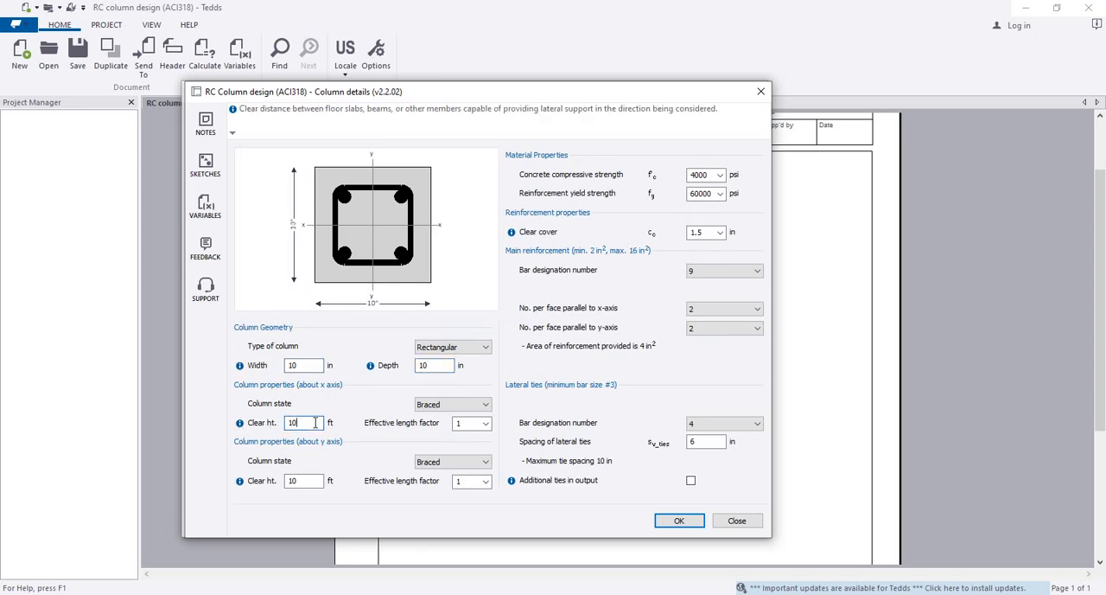
click(313, 480)
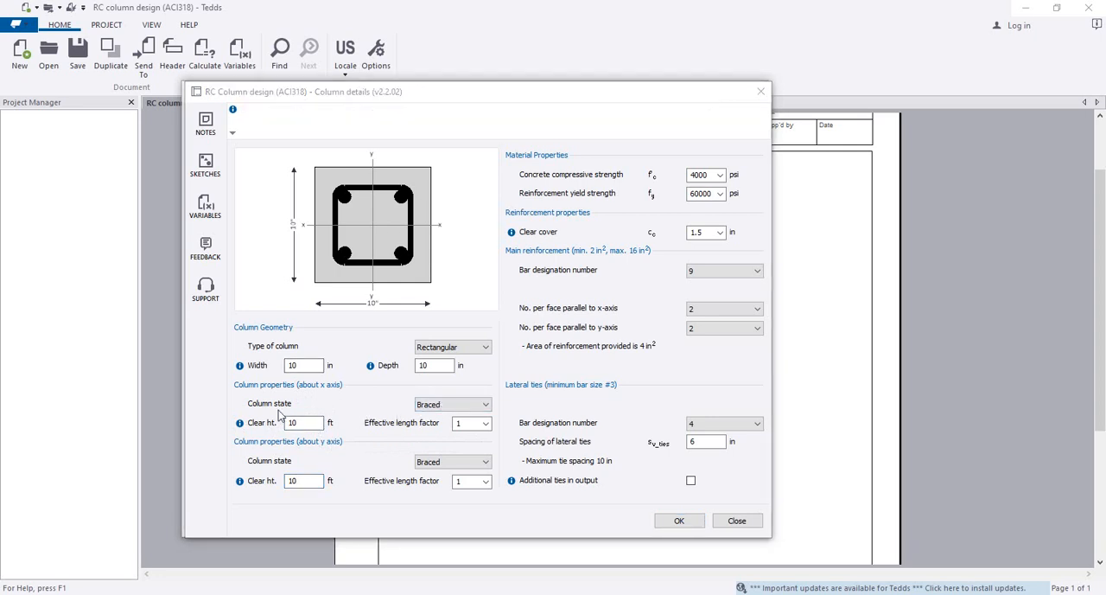
Set the column state to Unbraced about both the x axis and the y axis
click(458, 405)
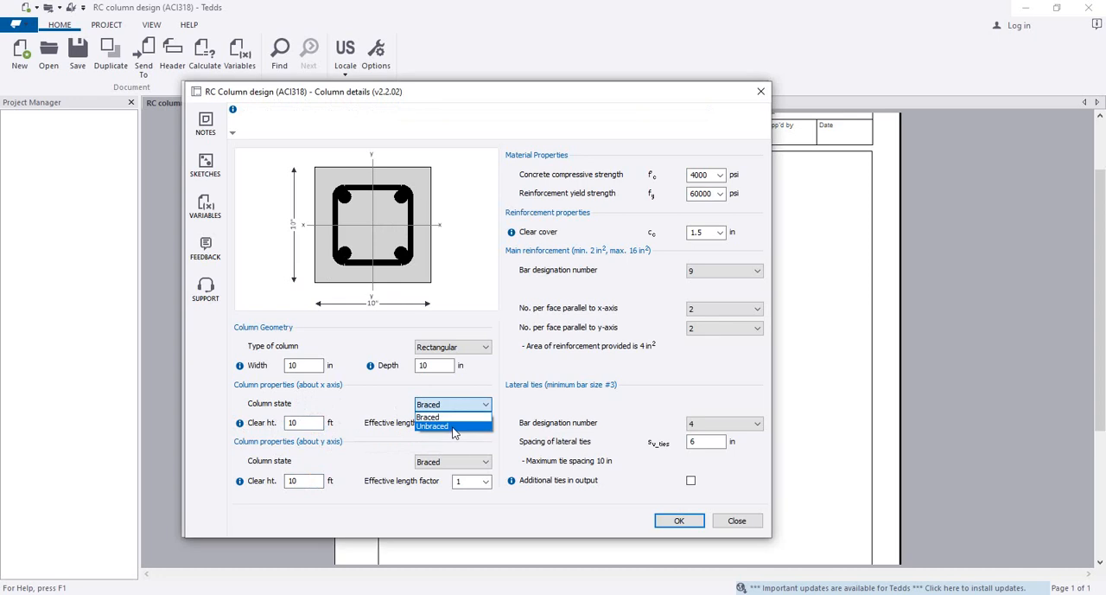
click(454, 426)
click(481, 464)
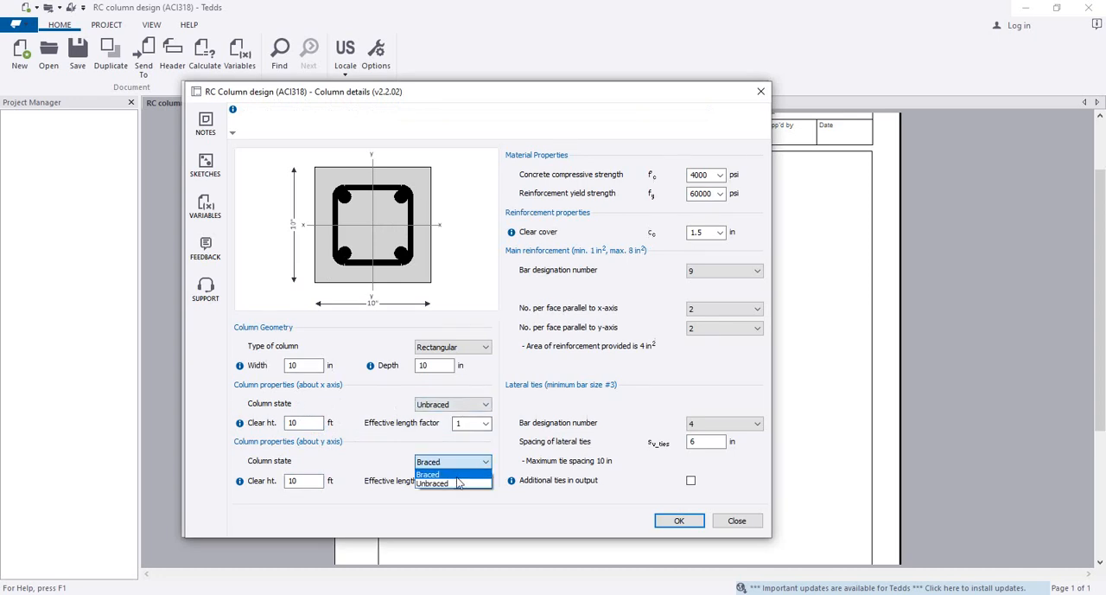
click(459, 484)
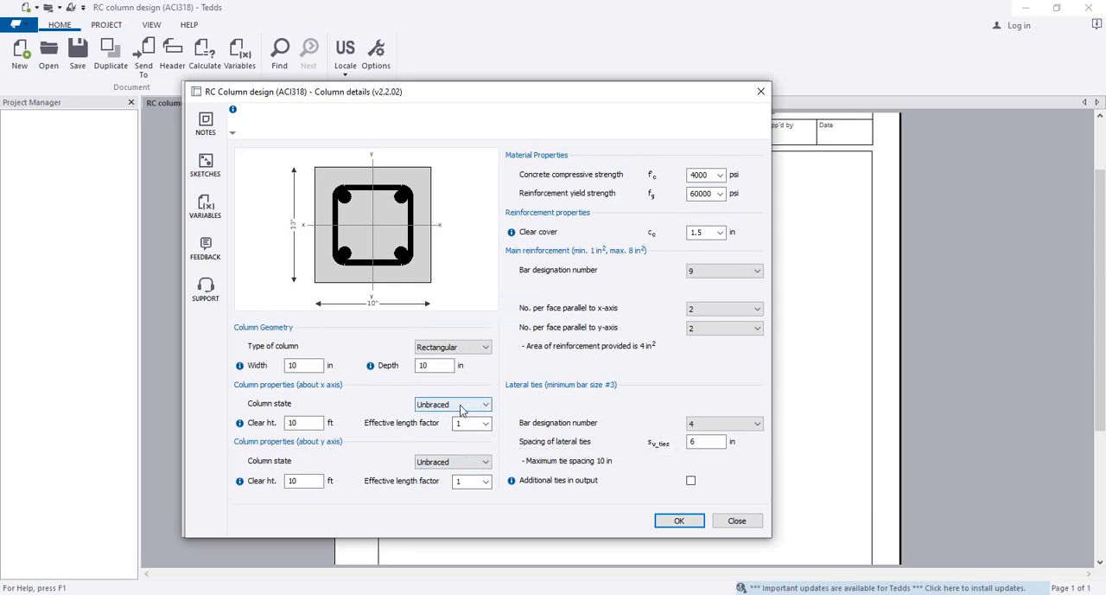
Set the column's effective length factor to 0.5 about both the x axis and the y axis
click(290, 366)
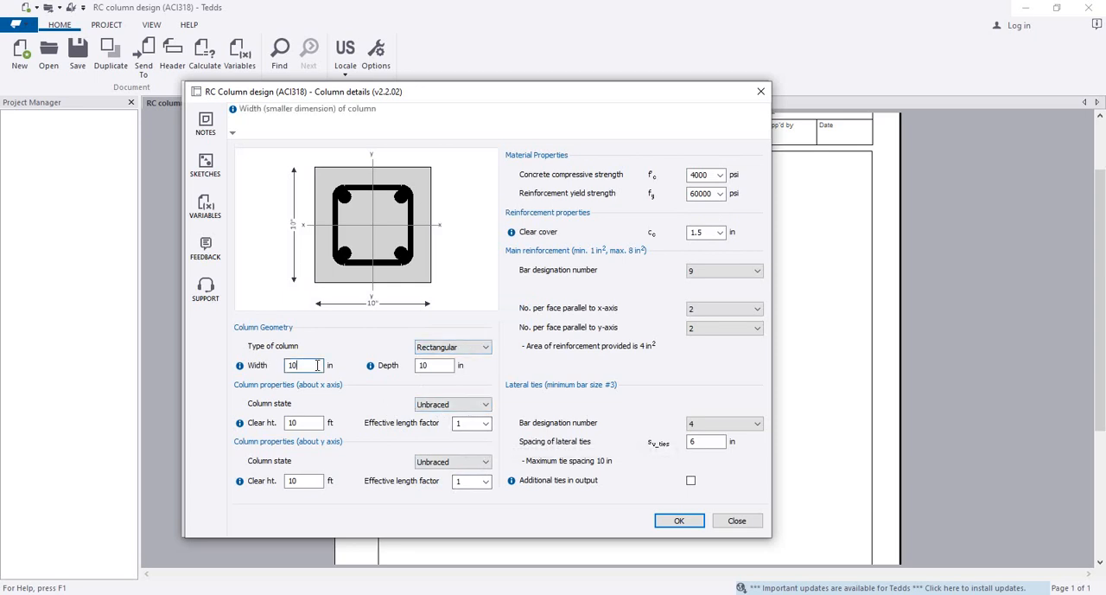
click(430, 366)
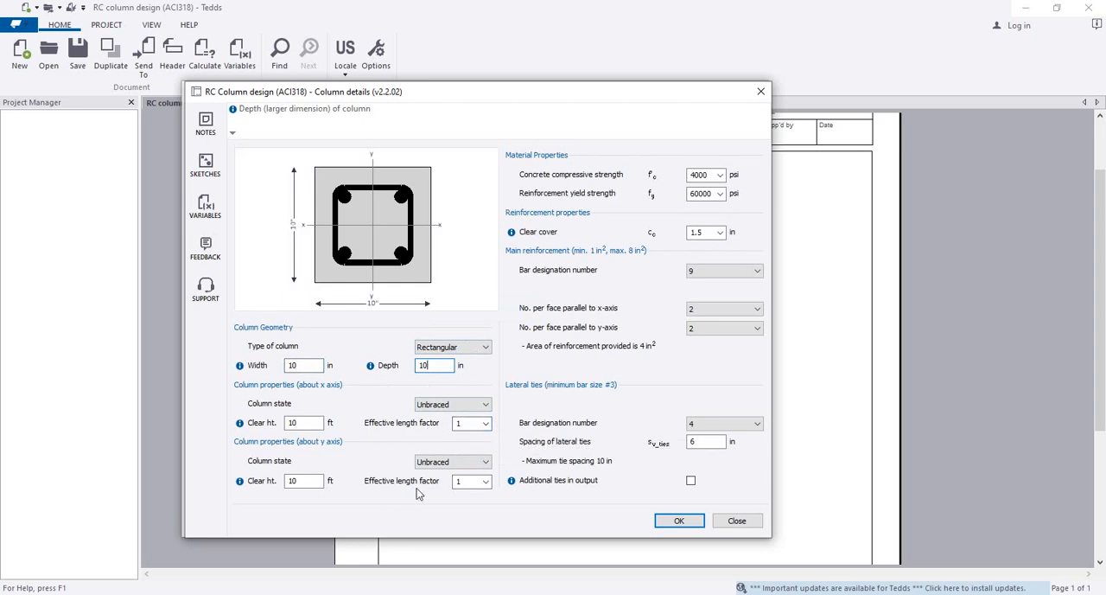
click(488, 423)
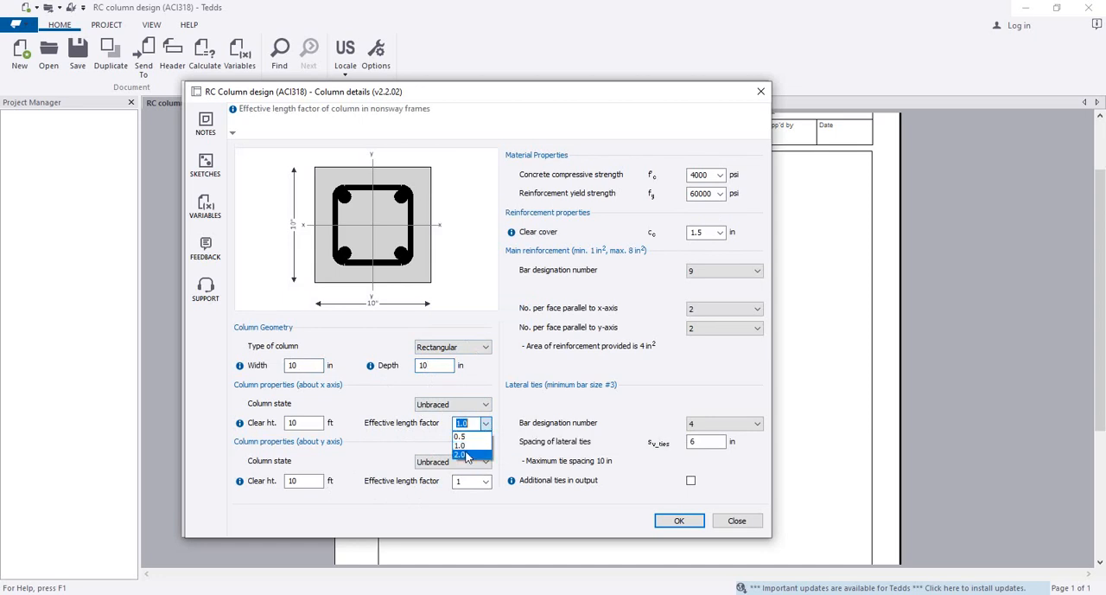
click(471, 437)
click(486, 481)
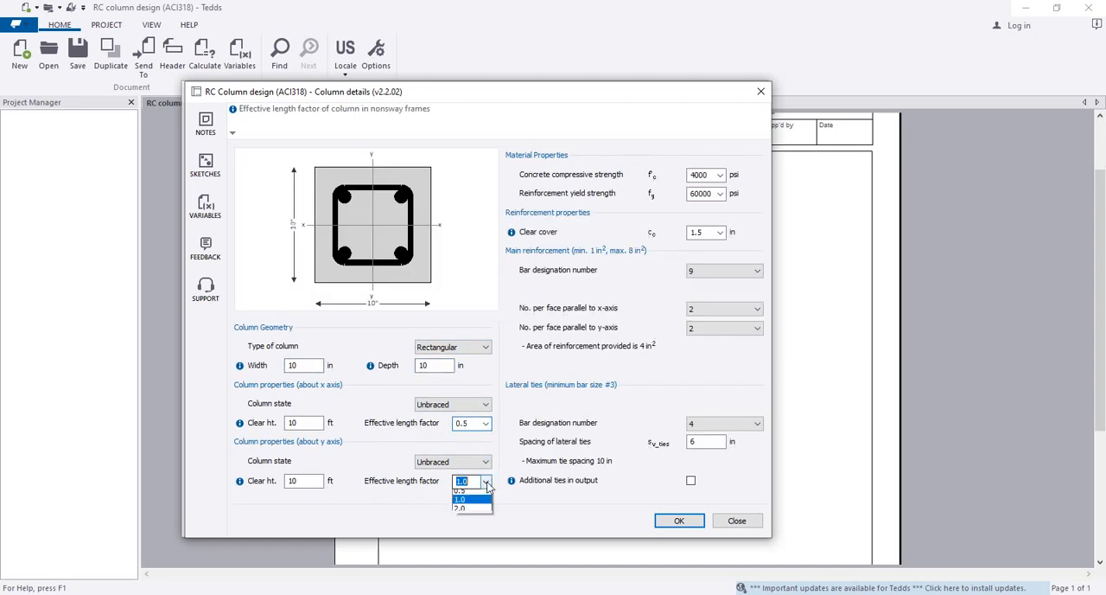
click(462, 491)
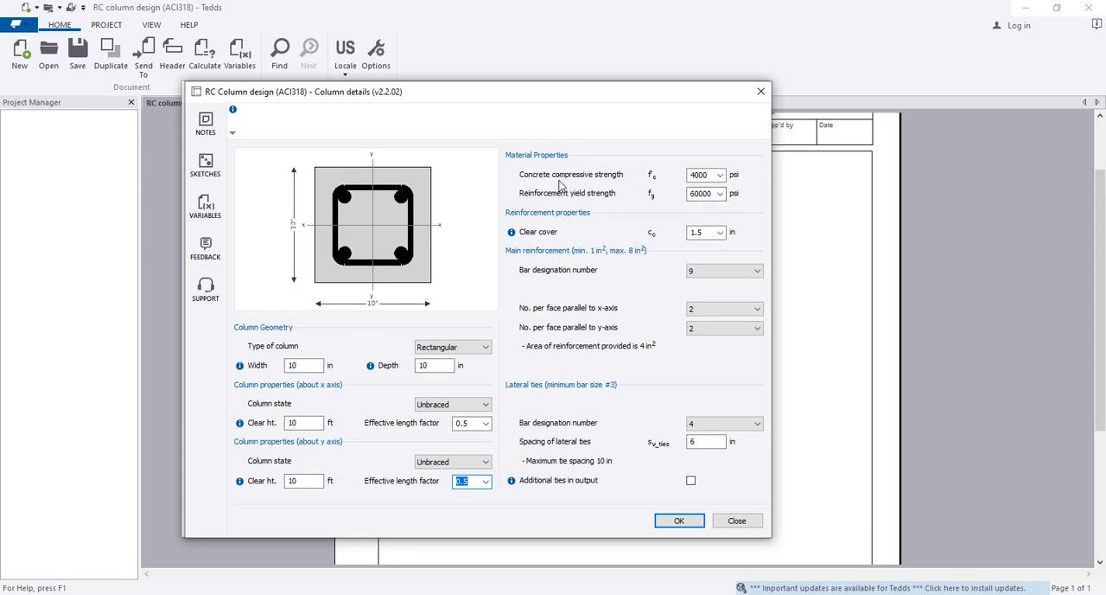
Define the materials with 2800 psi concrete compressive strength and 60000 psi reinforcement yield strength, keeping a 1.5 in clear cover
click(698, 178)
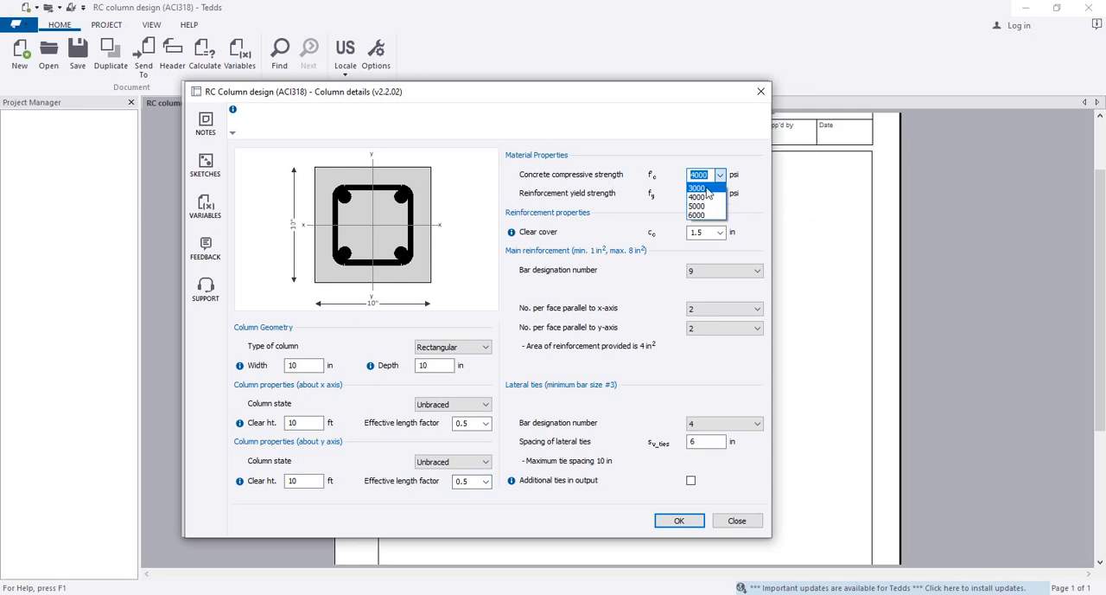
click(698, 188)
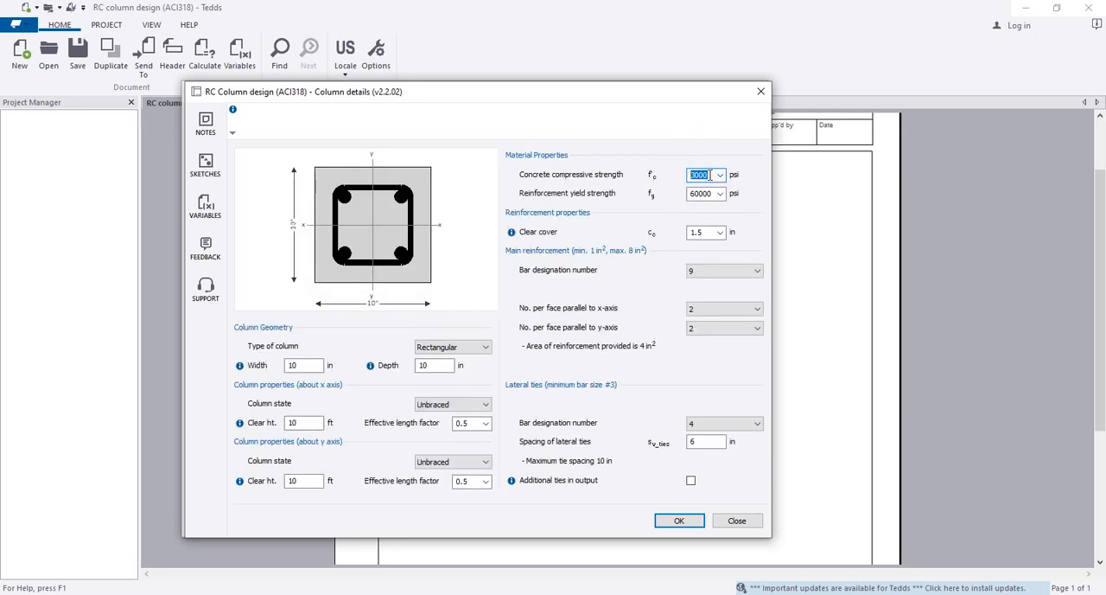
text(28)
click(719, 194)
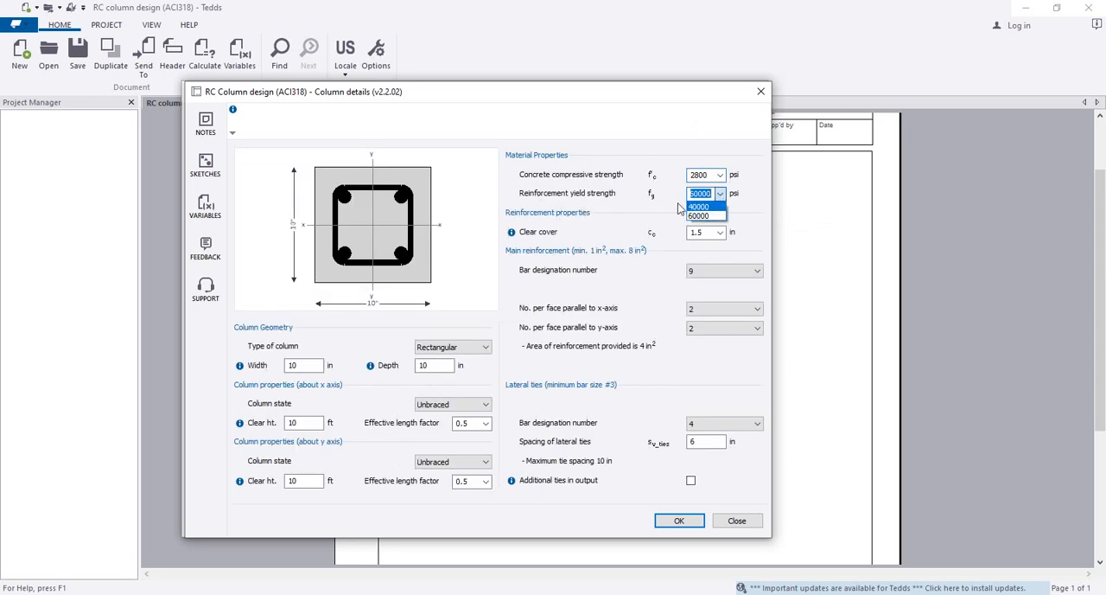
click(704, 217)
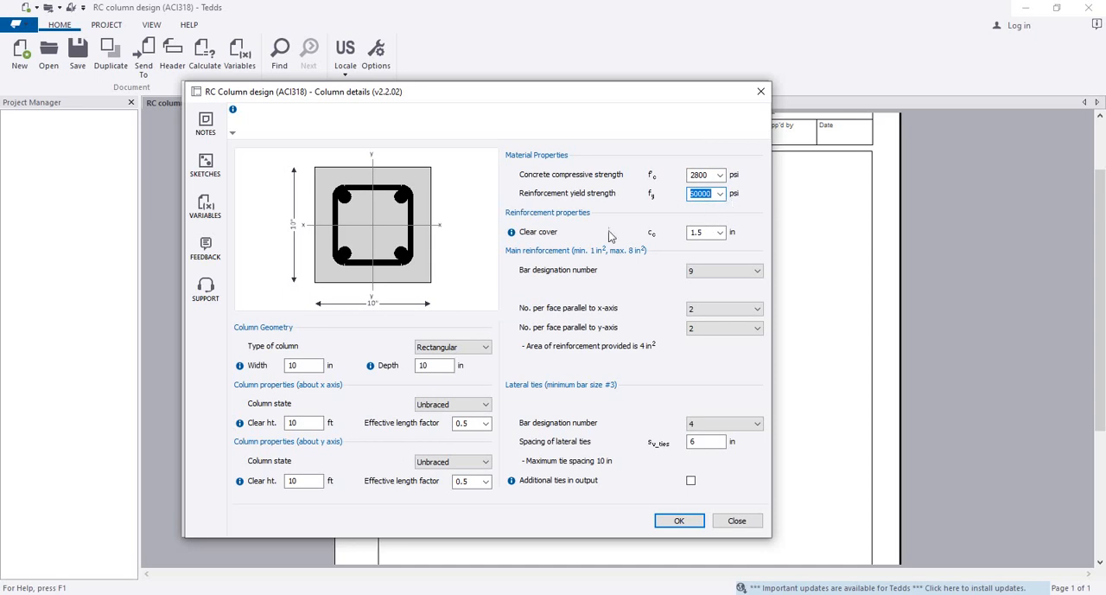
click(706, 234)
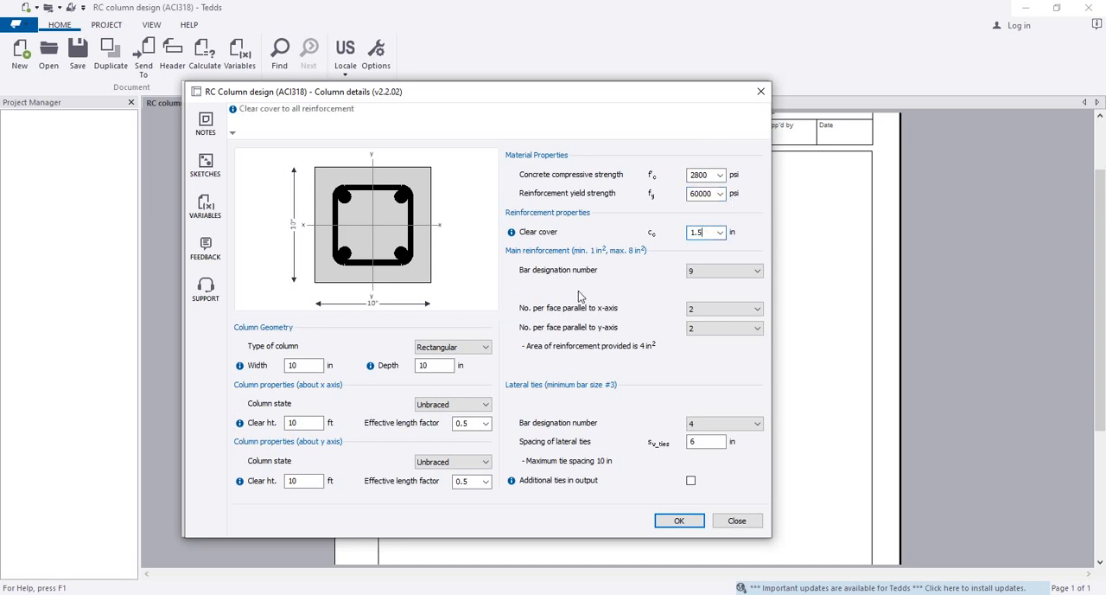
Set the main reinforcement's bar designation number to 5
click(749, 271)
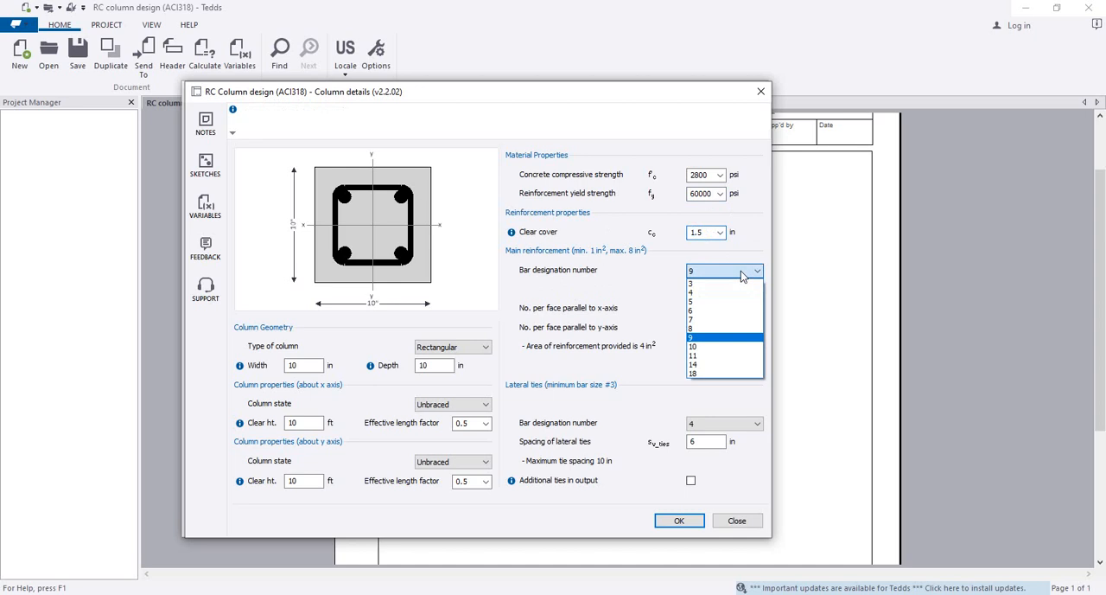
click(711, 309)
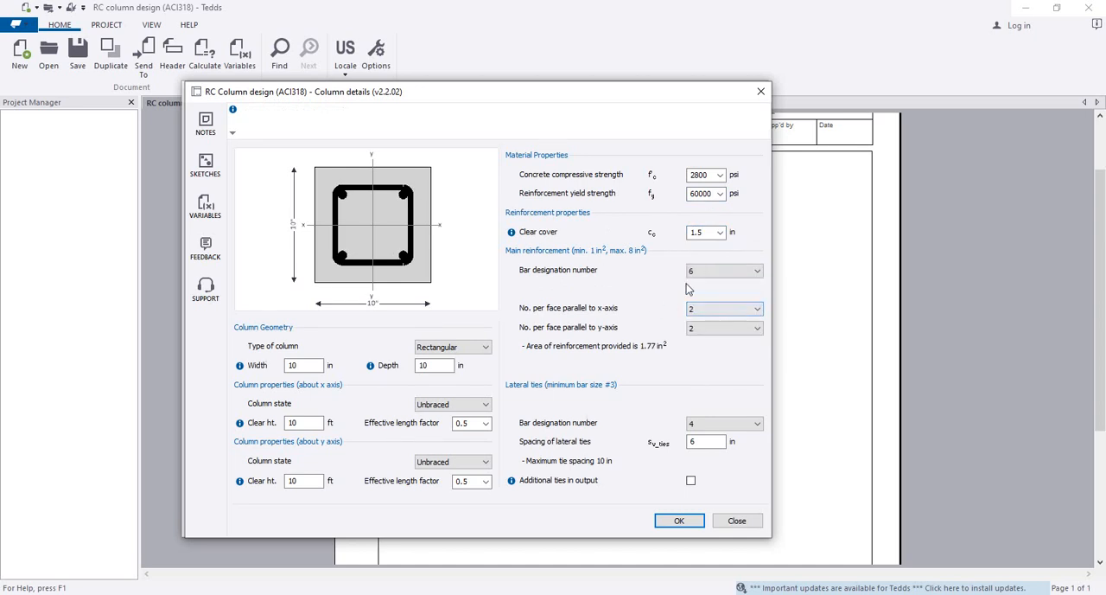
click(700, 273)
click(713, 303)
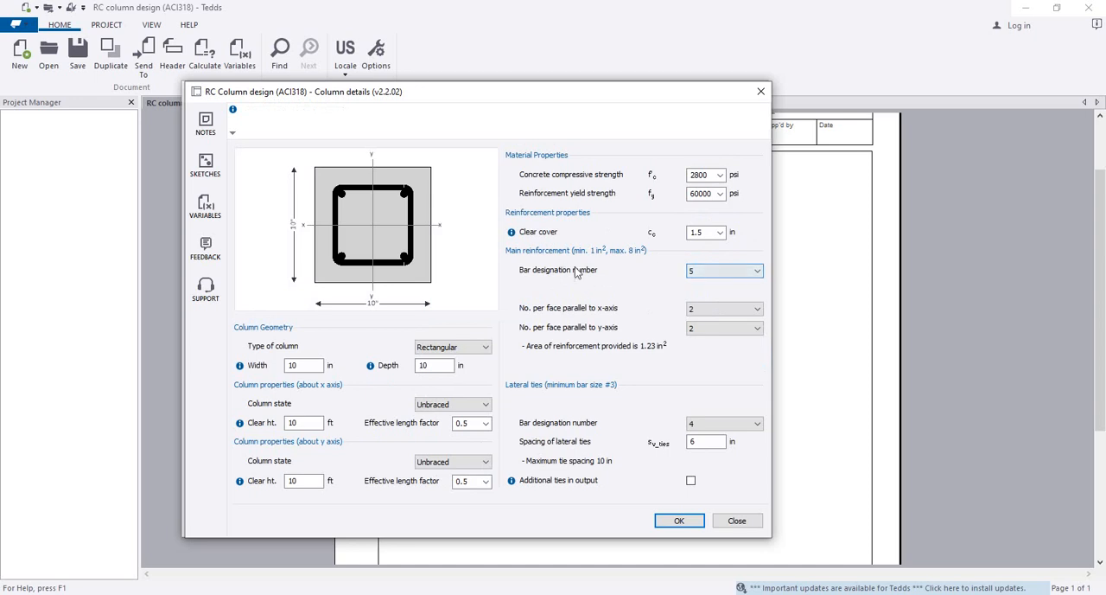
click(753, 273)
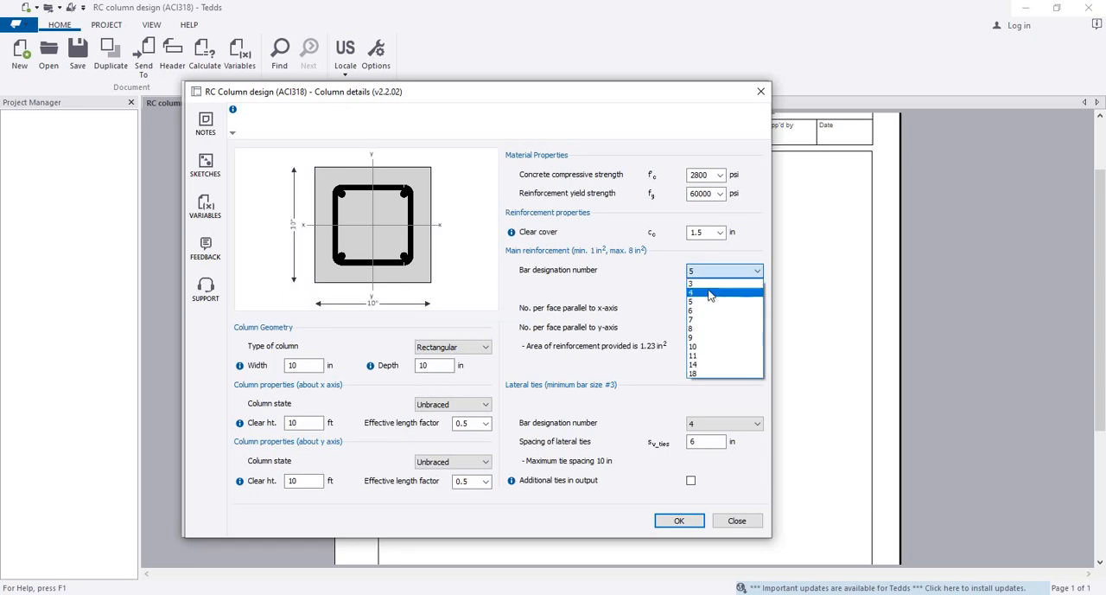
click(612, 272)
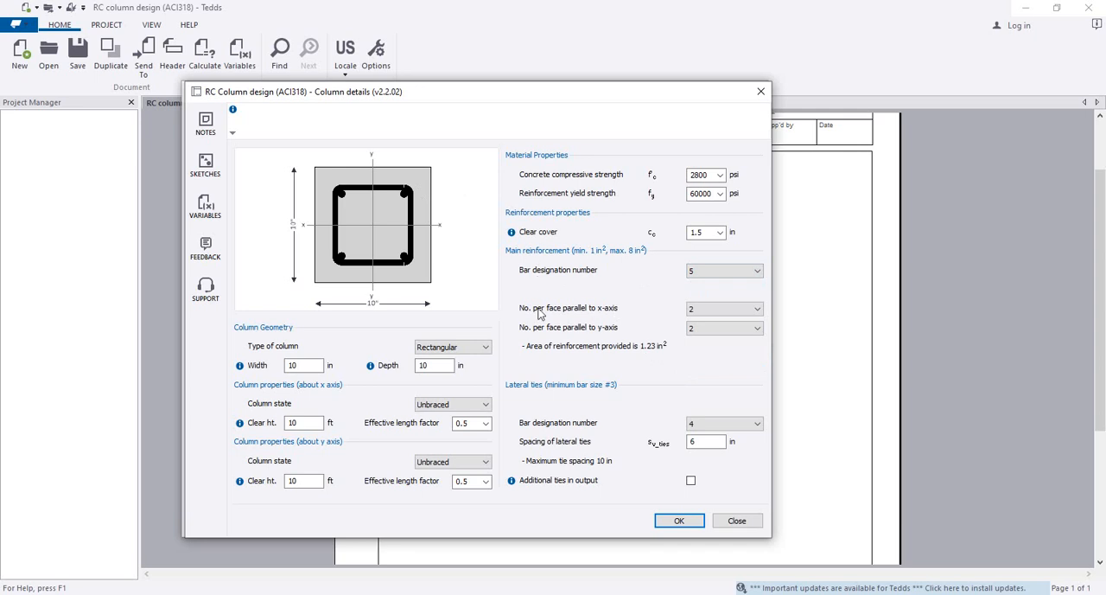
Try three main bars per face parallel to the x-axis and return to two
click(717, 318)
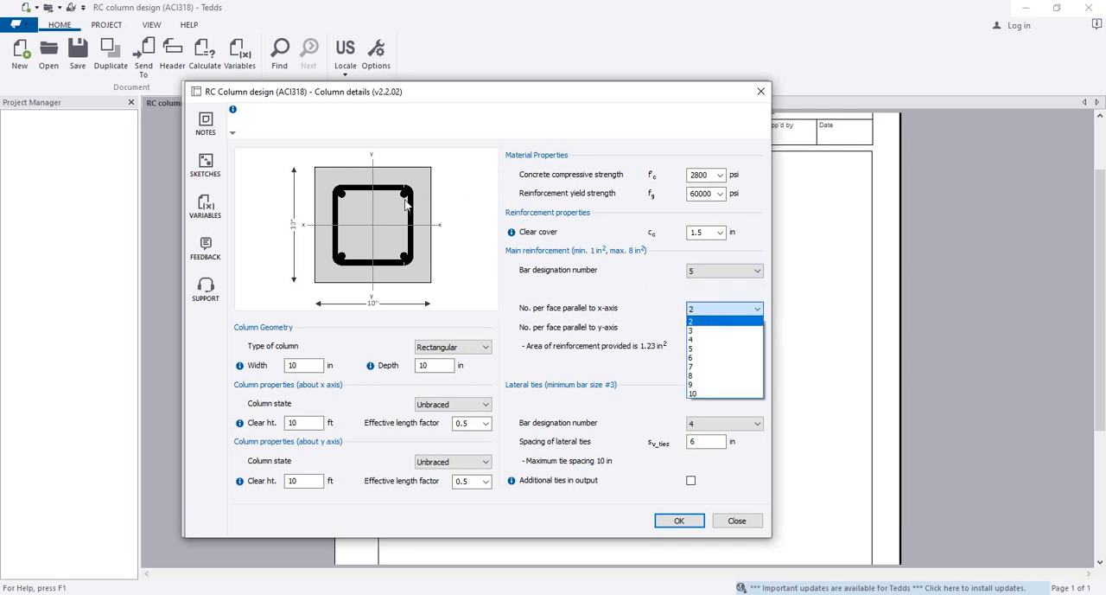
click(701, 332)
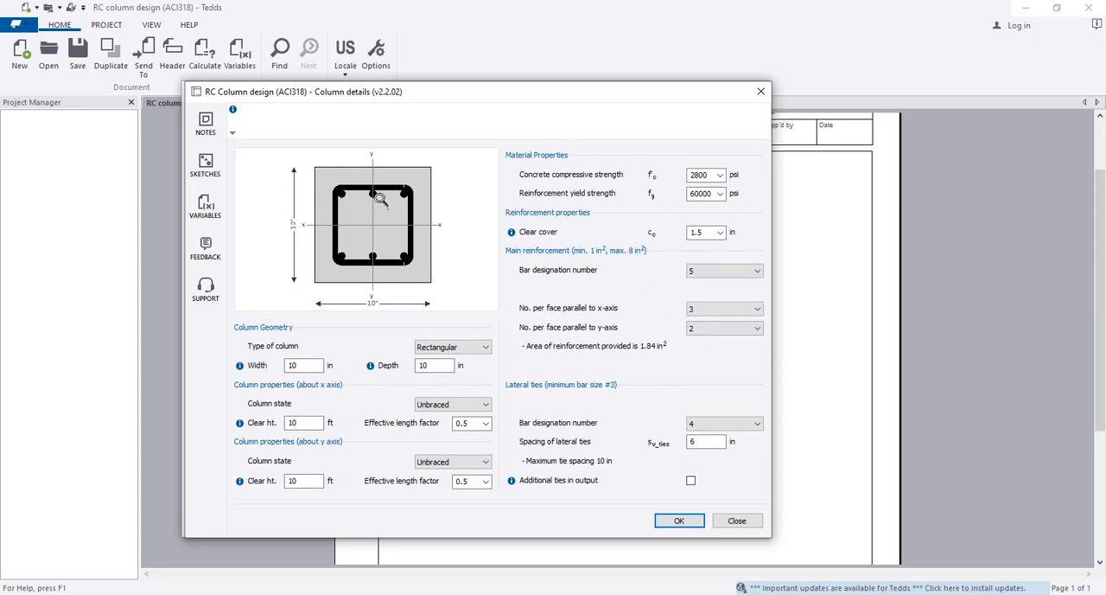
click(699, 313)
click(700, 321)
Set the lateral ties to bar designation number 3 at 8 in spacing and accept the column details
click(717, 423)
click(714, 435)
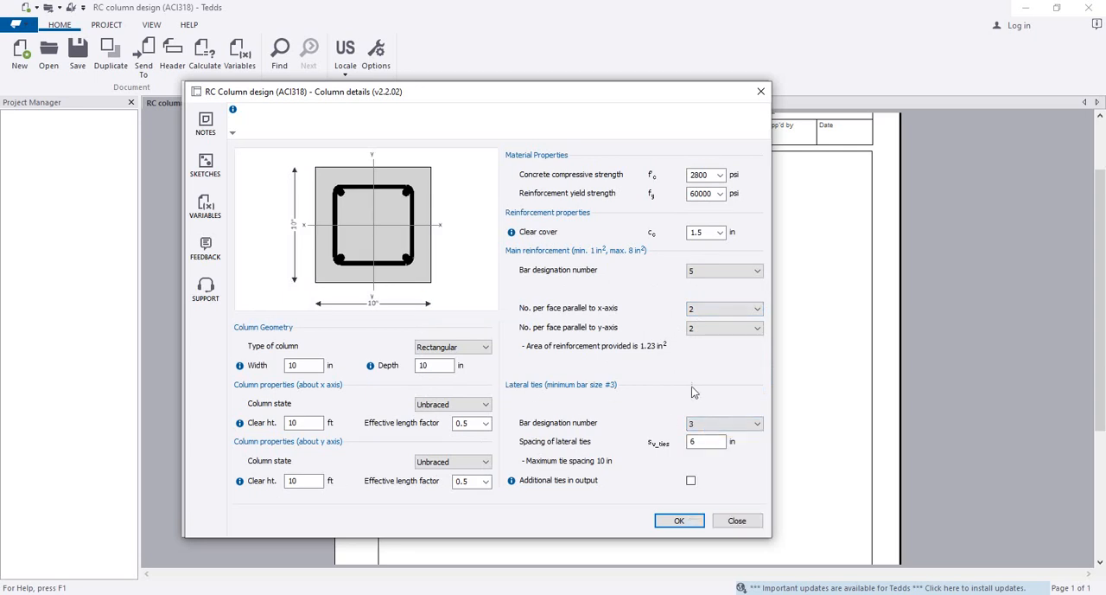
double_click(711, 442)
text(5)
text(8)
click(725, 486)
text(.)
key(BackSpace)
click(678, 522)
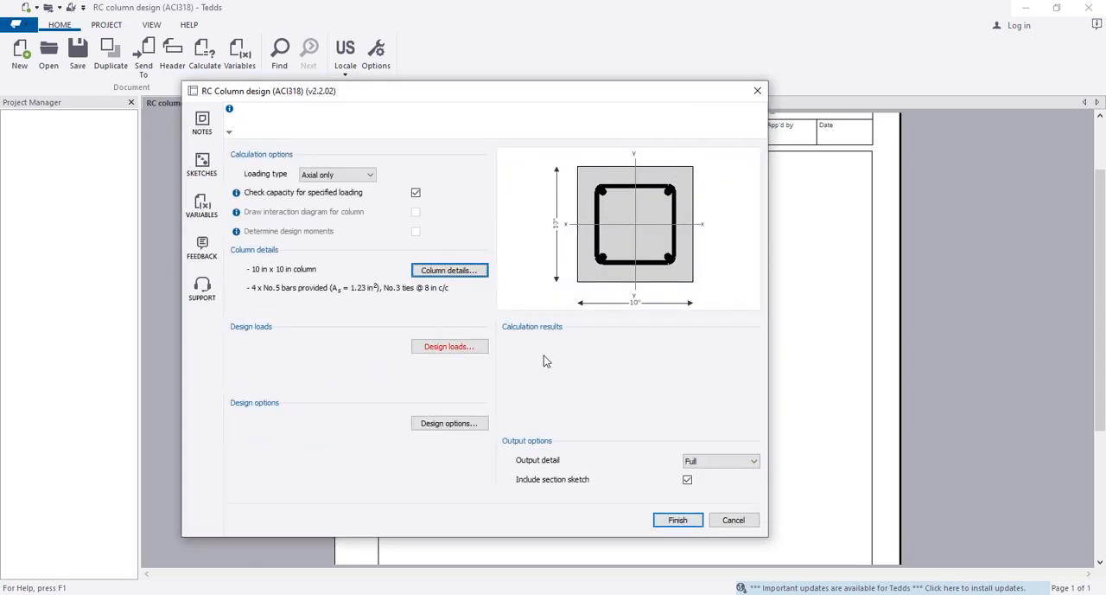
Confirm the design loads with the factored compressive axial load of 100 kips
click(449, 345)
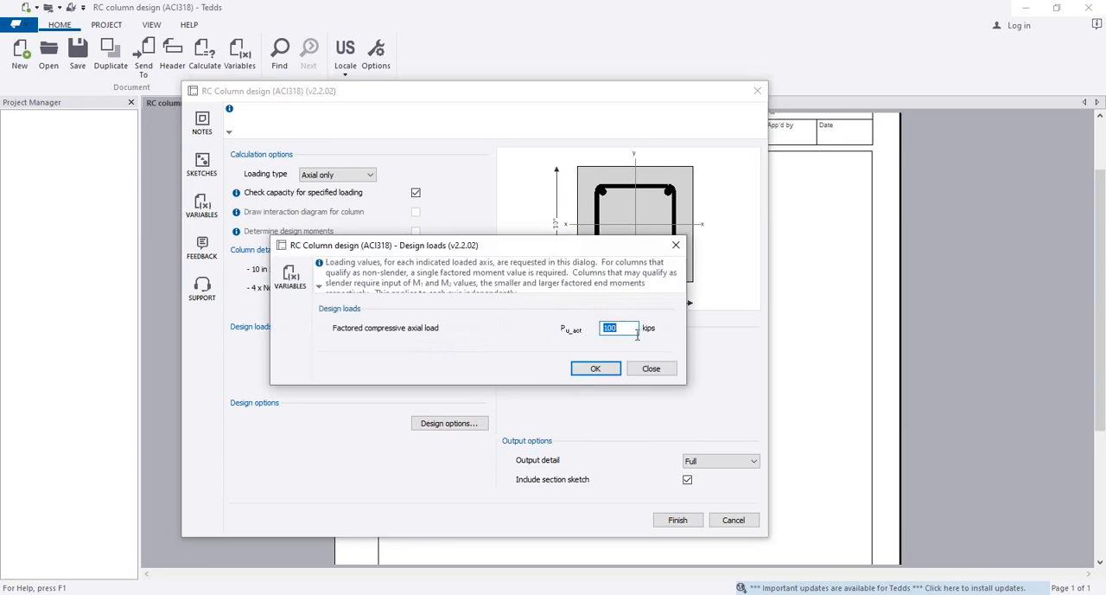
drag(551, 249, 536, 251)
click(577, 371)
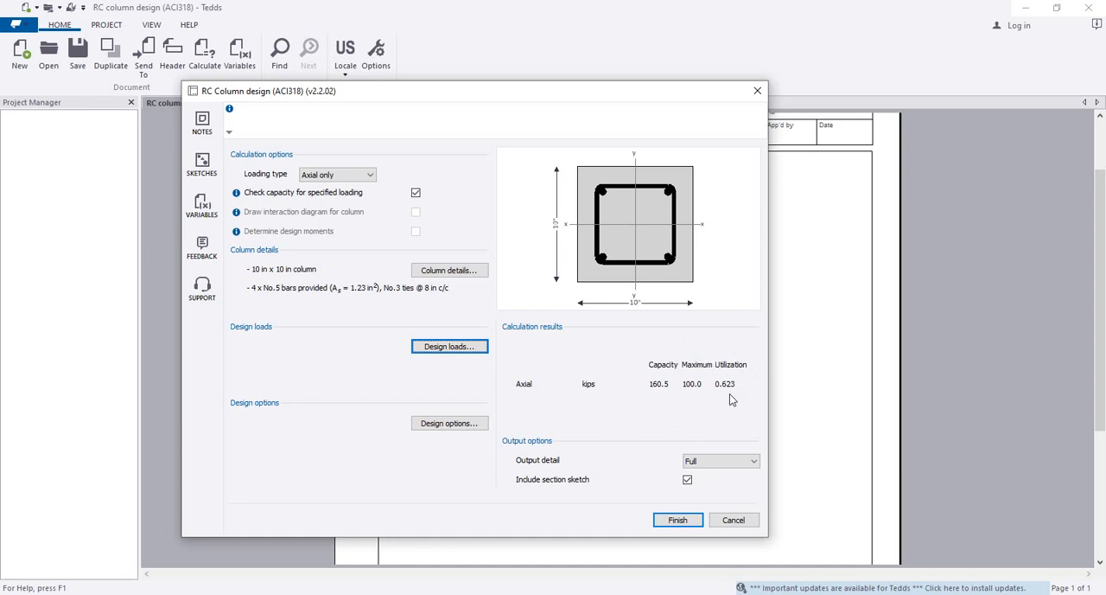
Change the column state to Braced about both axes in the column details and accept them
click(417, 273)
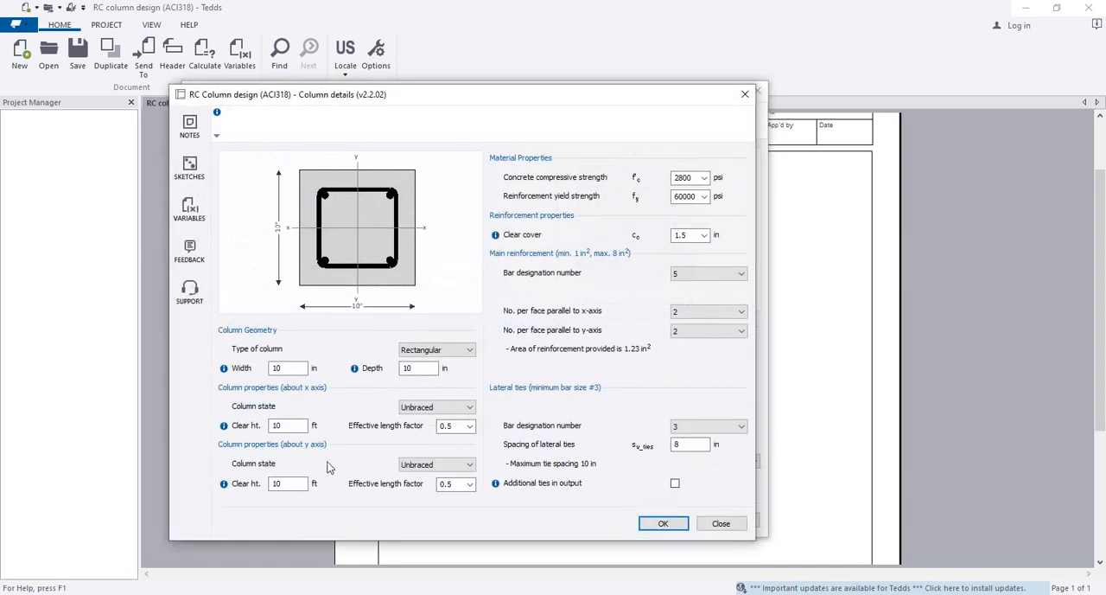
click(438, 410)
click(437, 420)
click(436, 464)
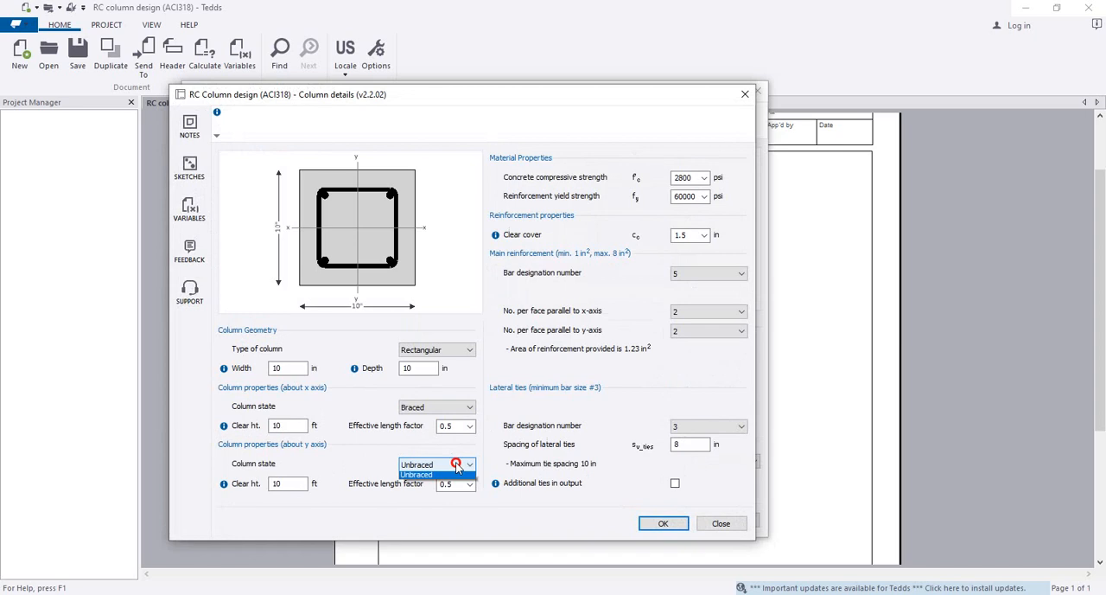
click(436, 484)
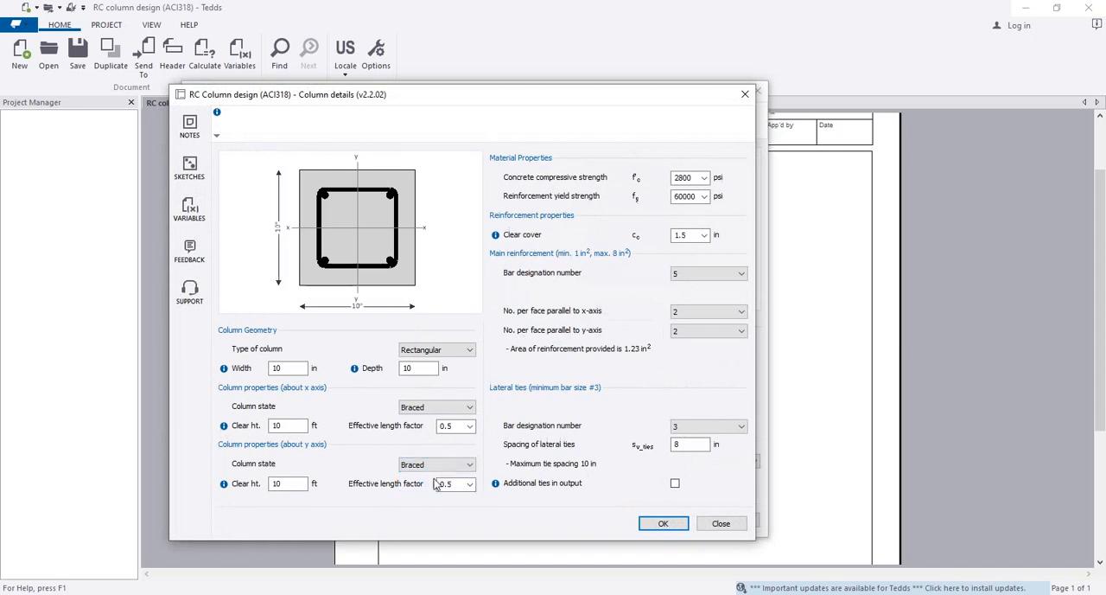
click(658, 524)
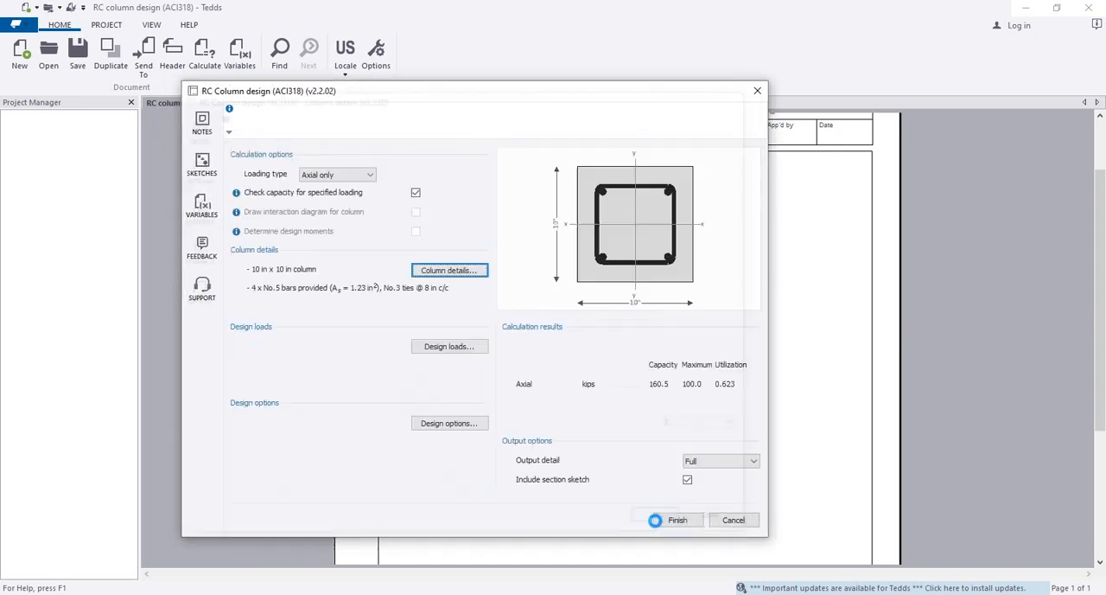
Review the design loads and the code used for calculations in the design options
click(659, 383)
click(449, 347)
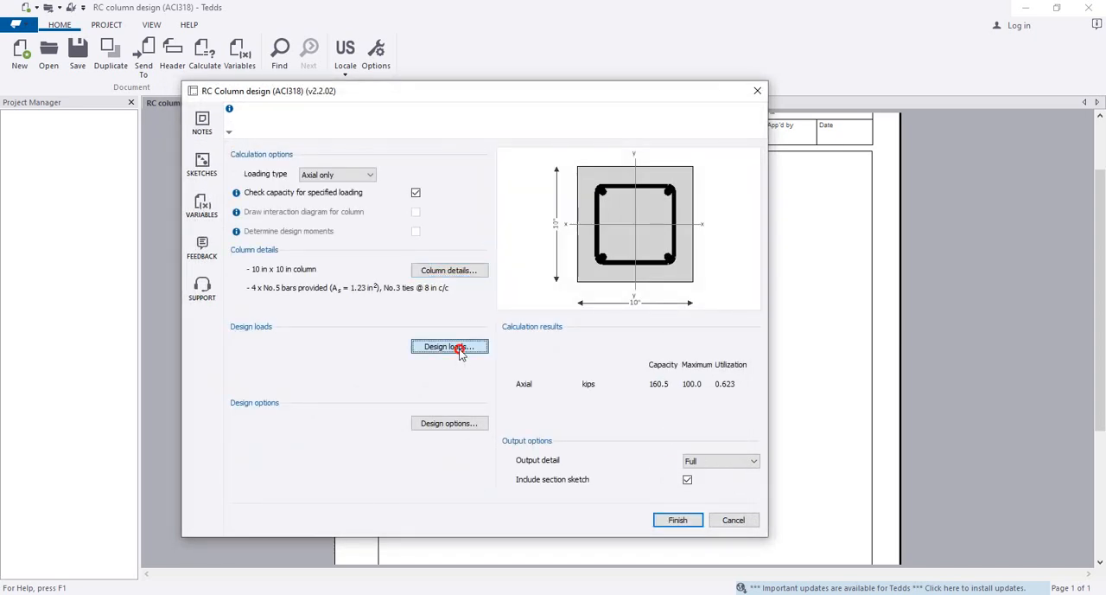
click(578, 371)
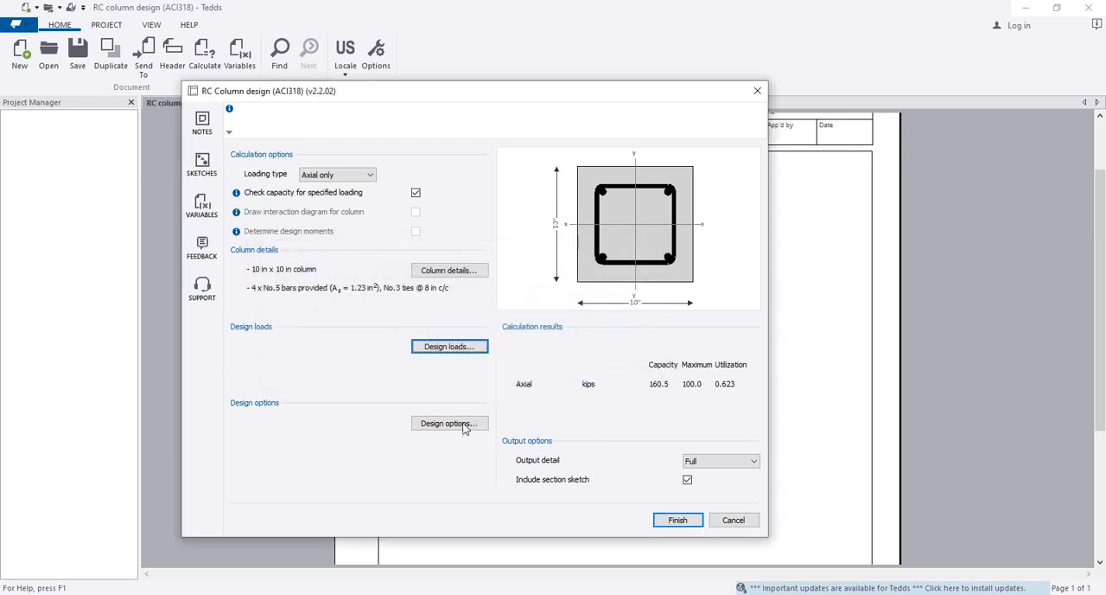
click(464, 424)
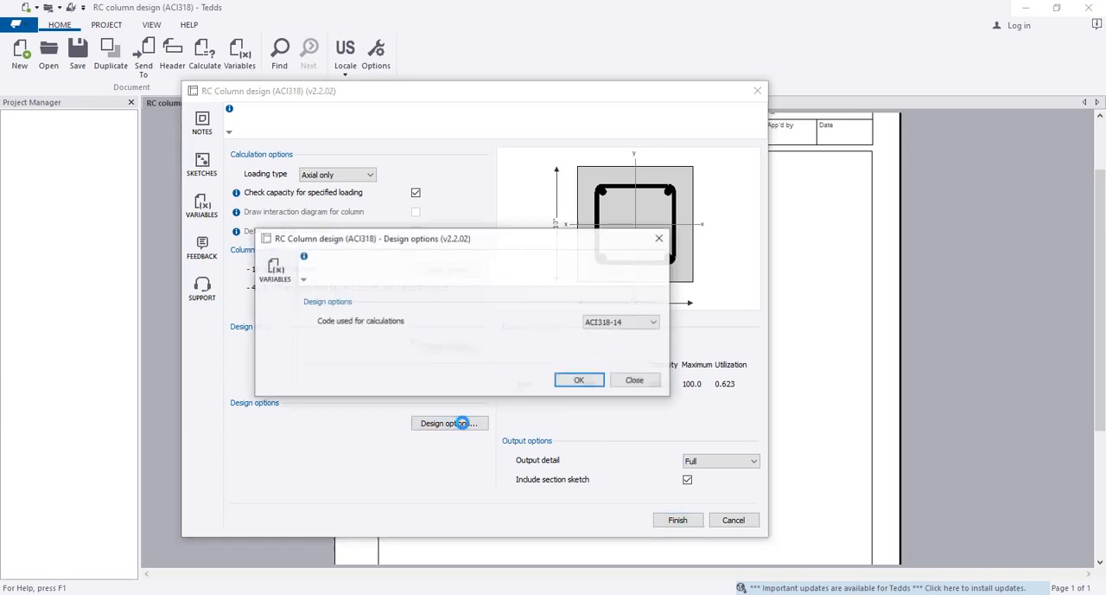
click(577, 380)
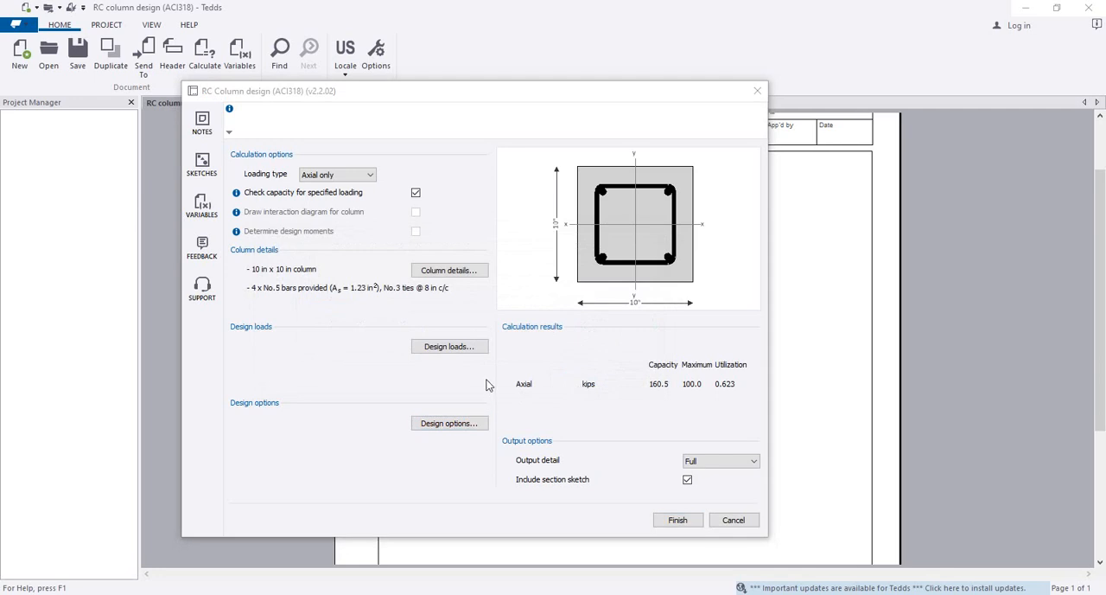
Set the factored compressive axial load to 200 kips and accept the design loads
click(456, 349)
drag(608, 332, 530, 340)
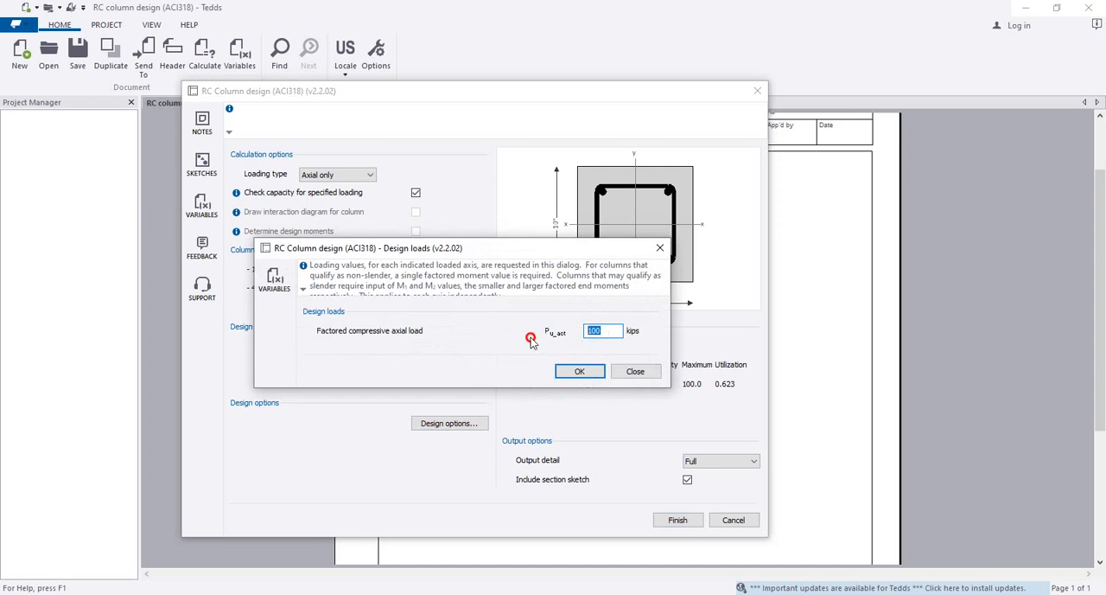
text(2)
click(578, 372)
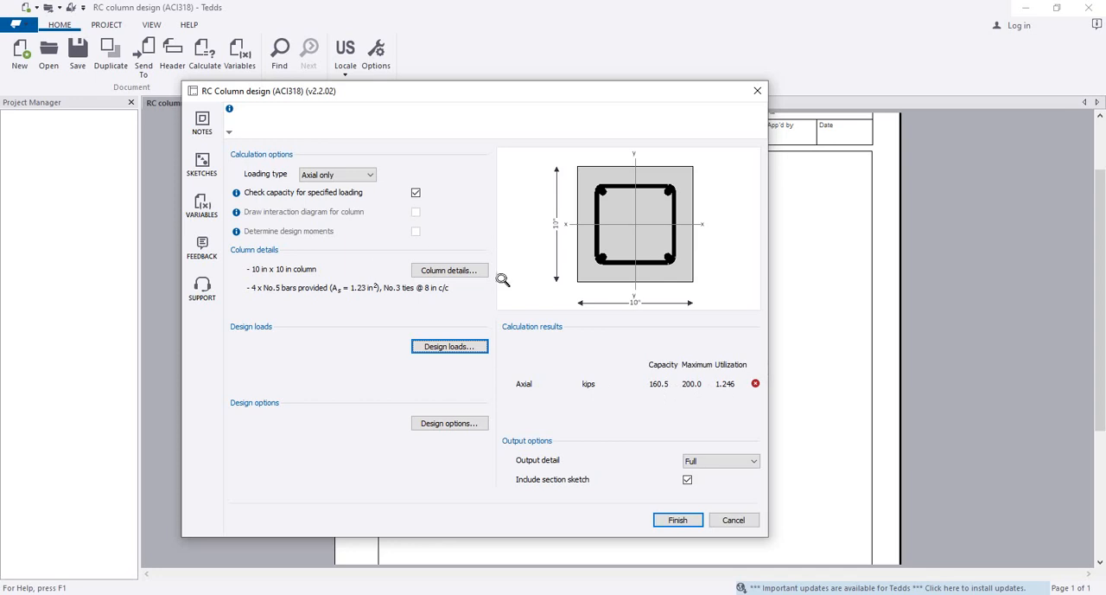
Set the column width and depth to 12 in each and accept the column details
click(453, 268)
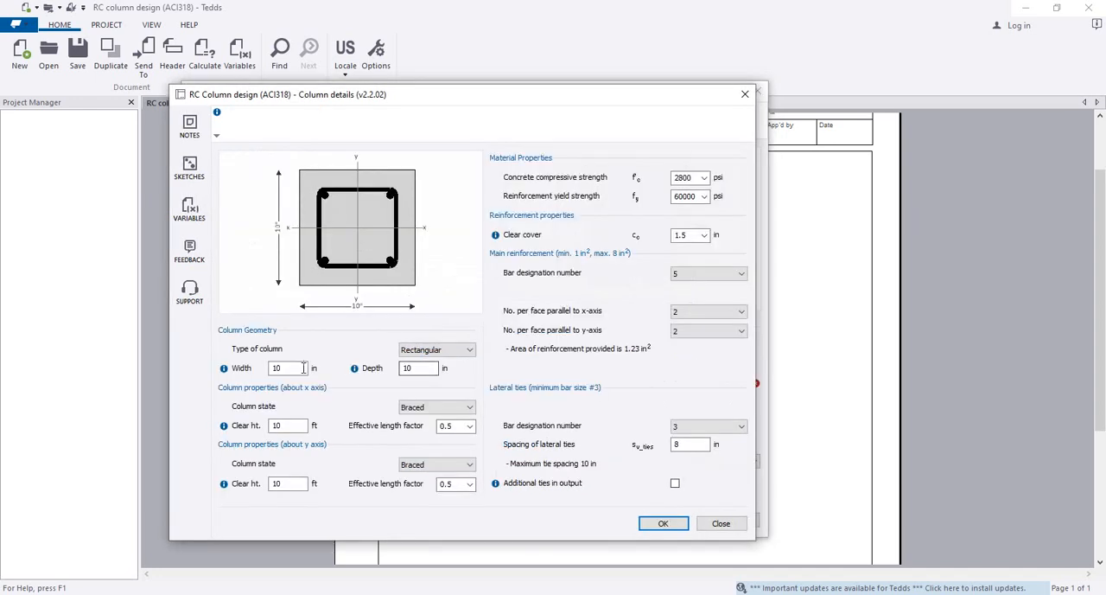
click(250, 368)
text(12)
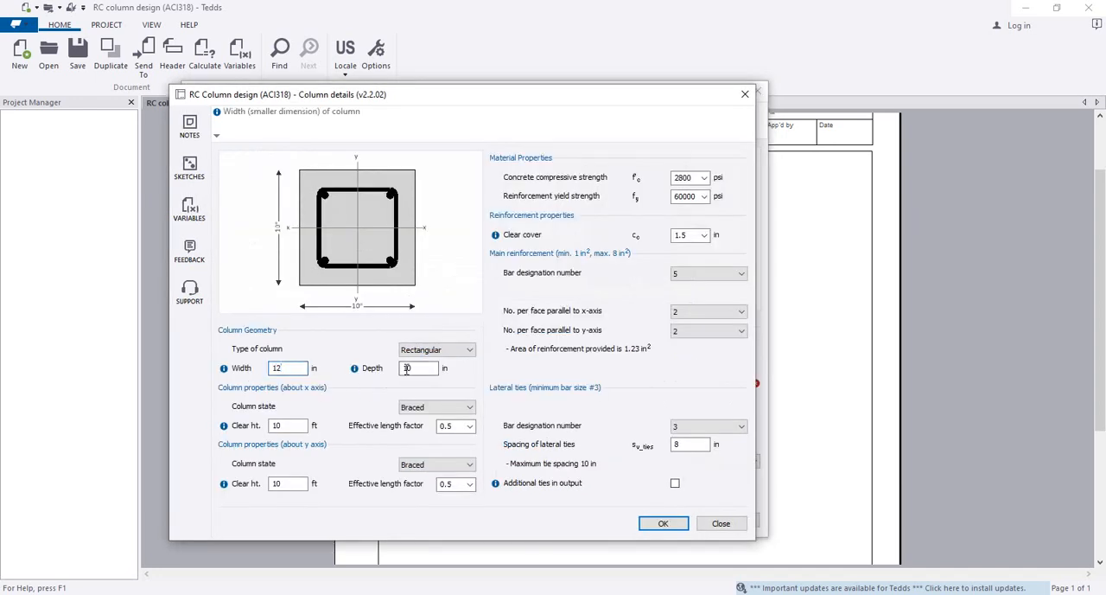
drag(411, 369, 390, 372)
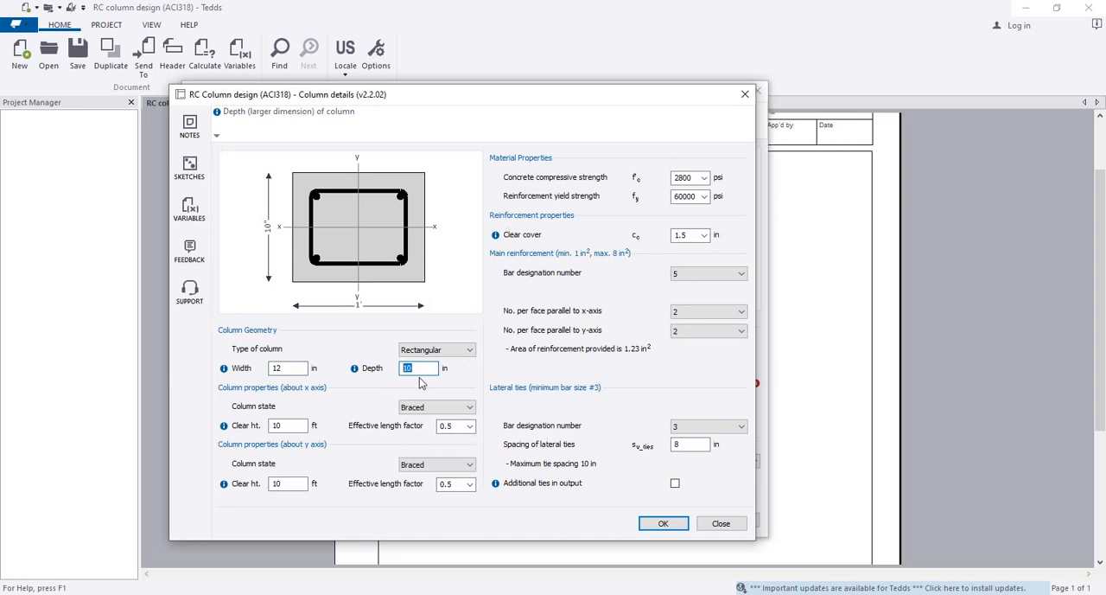
text(12)
click(663, 526)
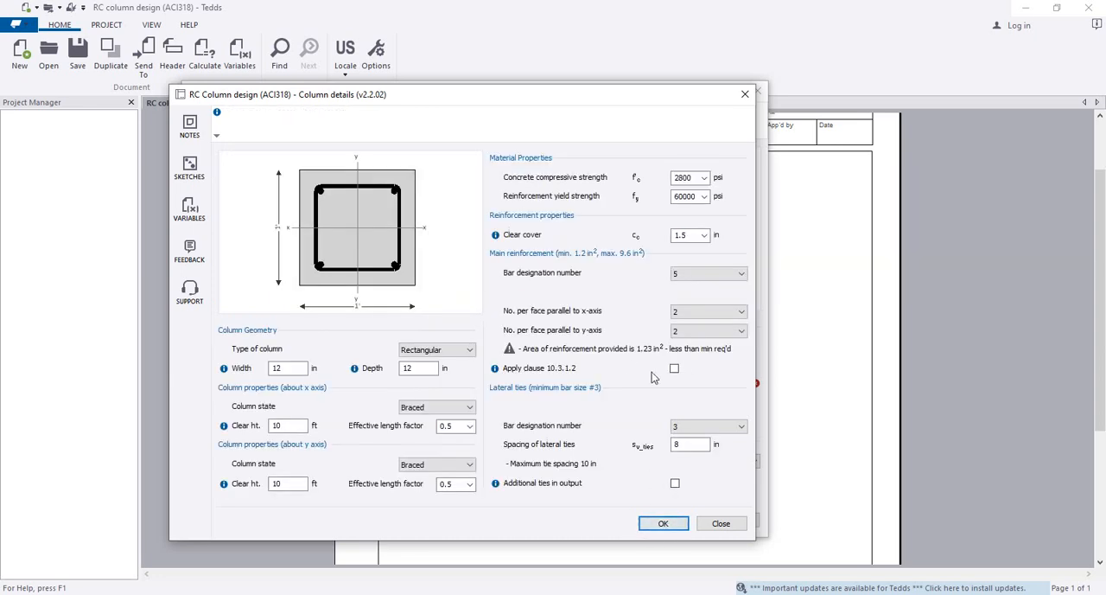
click(663, 523)
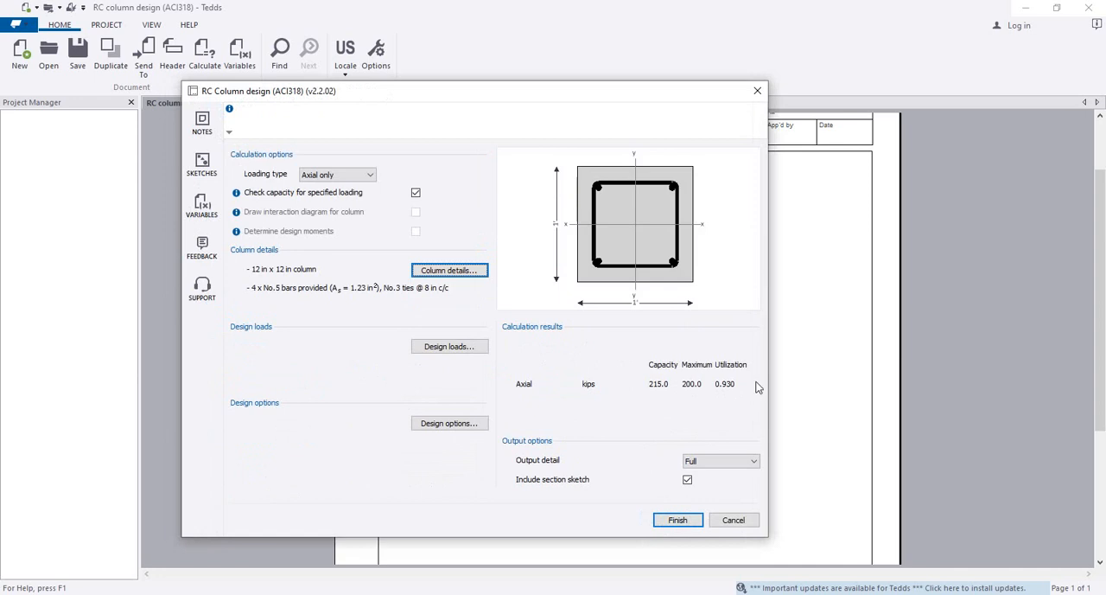
Change the main reinforcement to bar designation number 6 and accept the column details
click(451, 270)
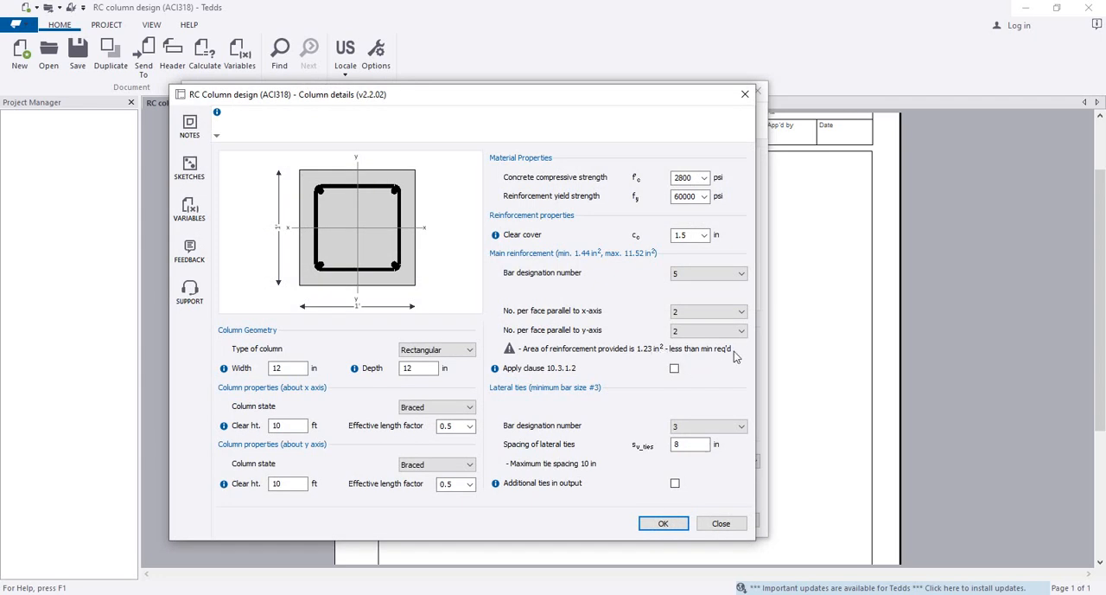
click(705, 275)
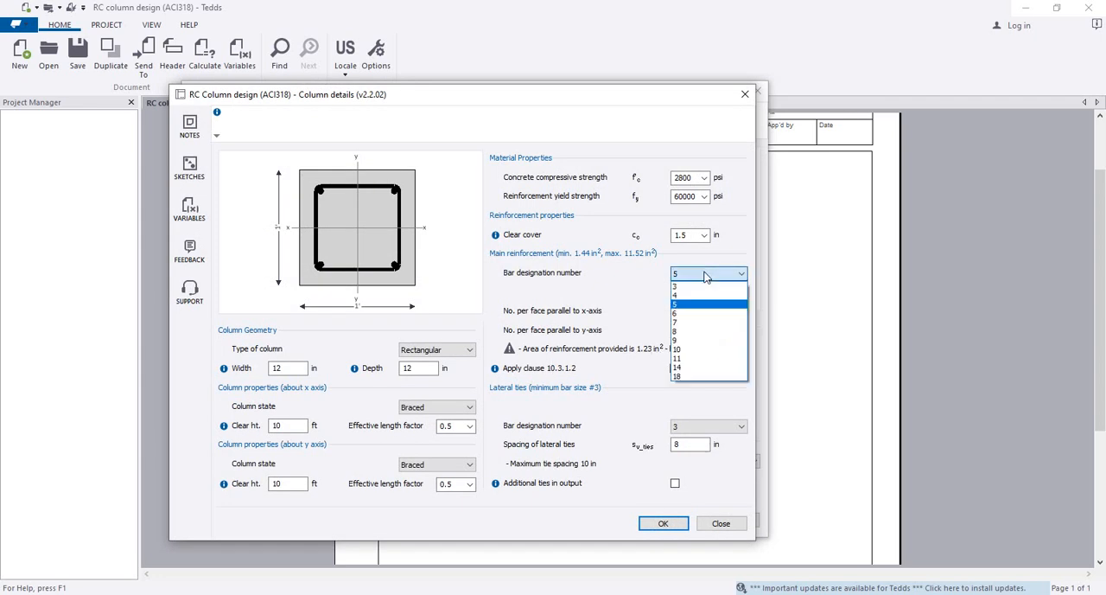
click(704, 313)
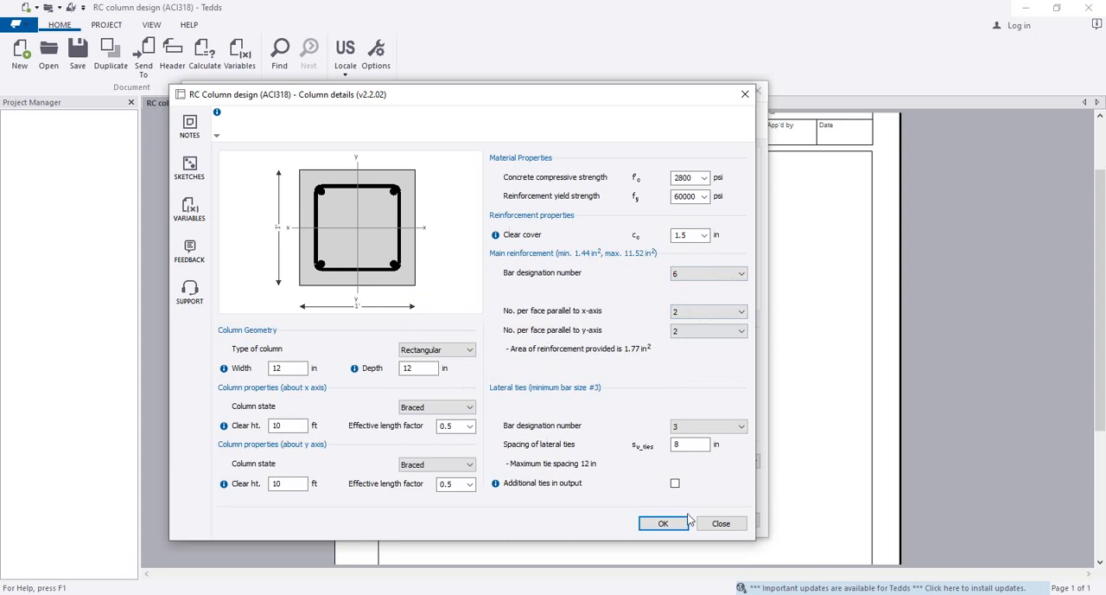
click(662, 523)
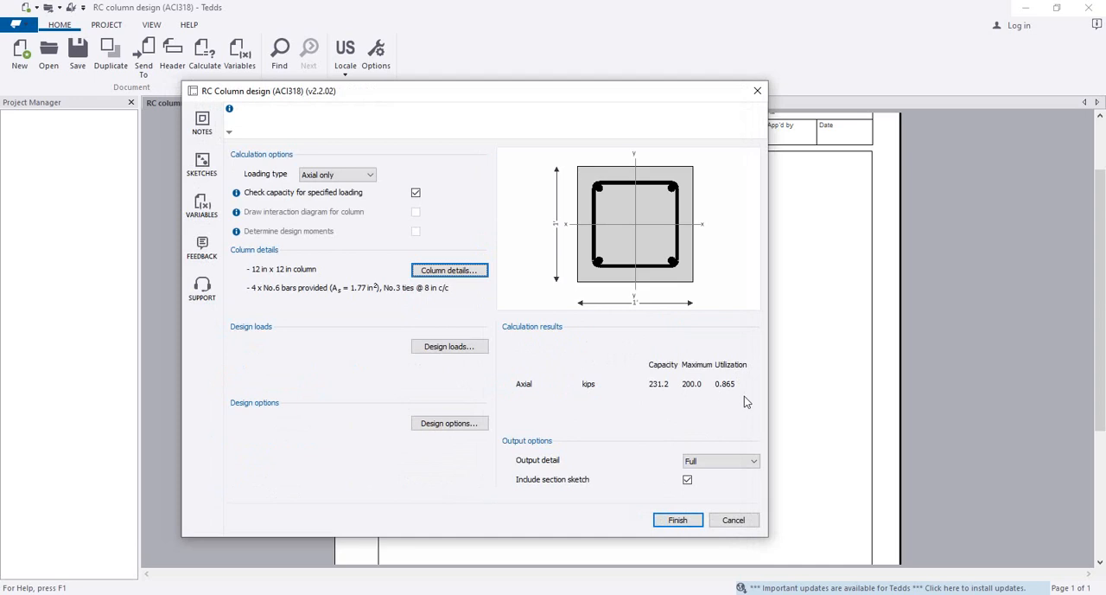
Change the loading type to Axial+Uniaxial Bending with X as the axis of bending
click(372, 175)
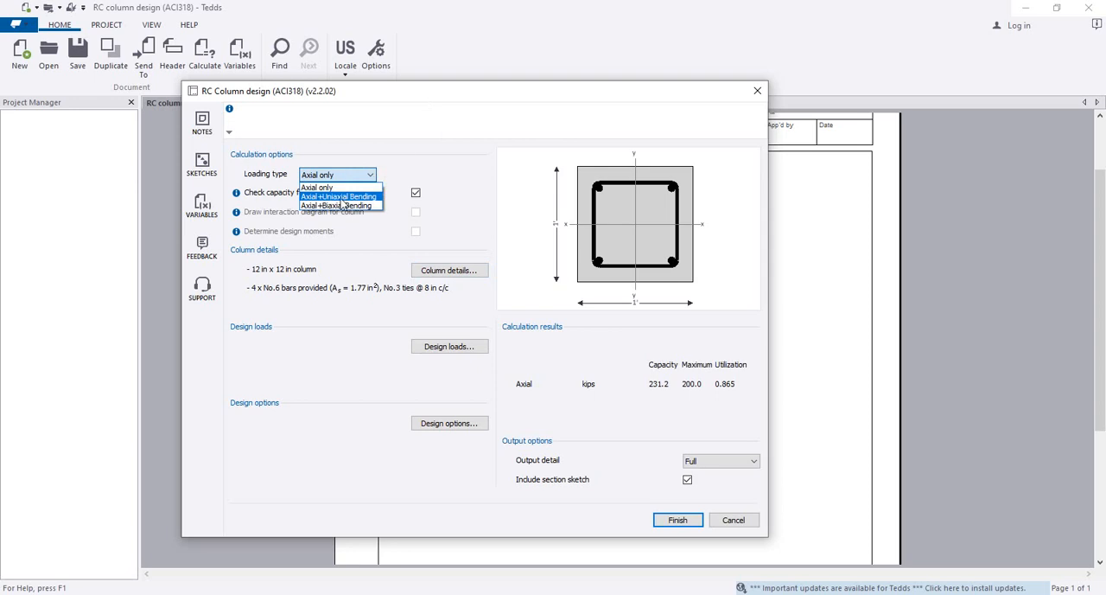
click(342, 197)
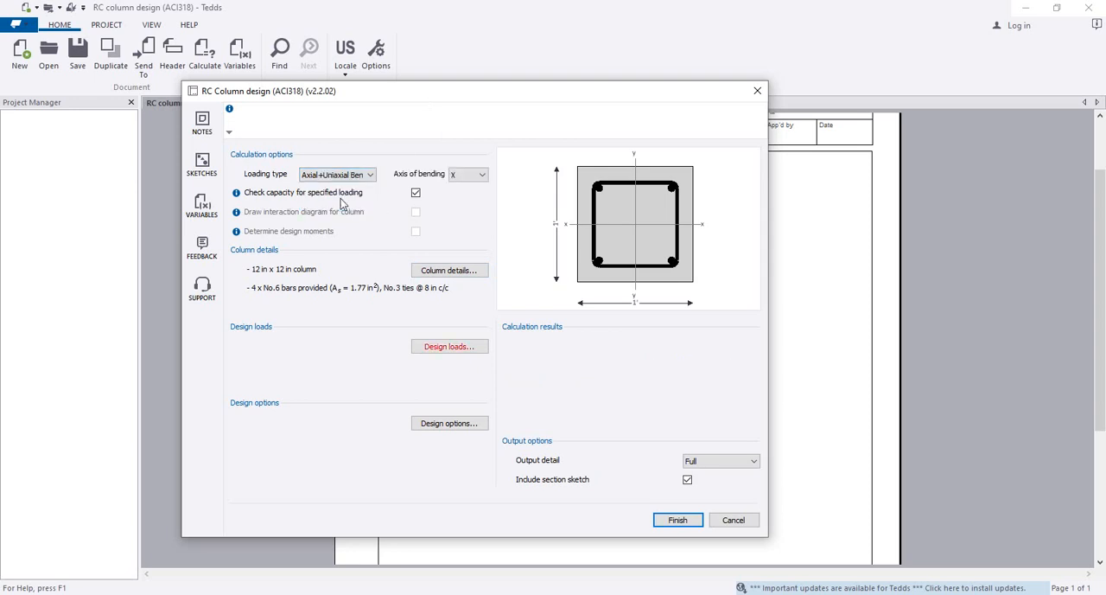
click(482, 177)
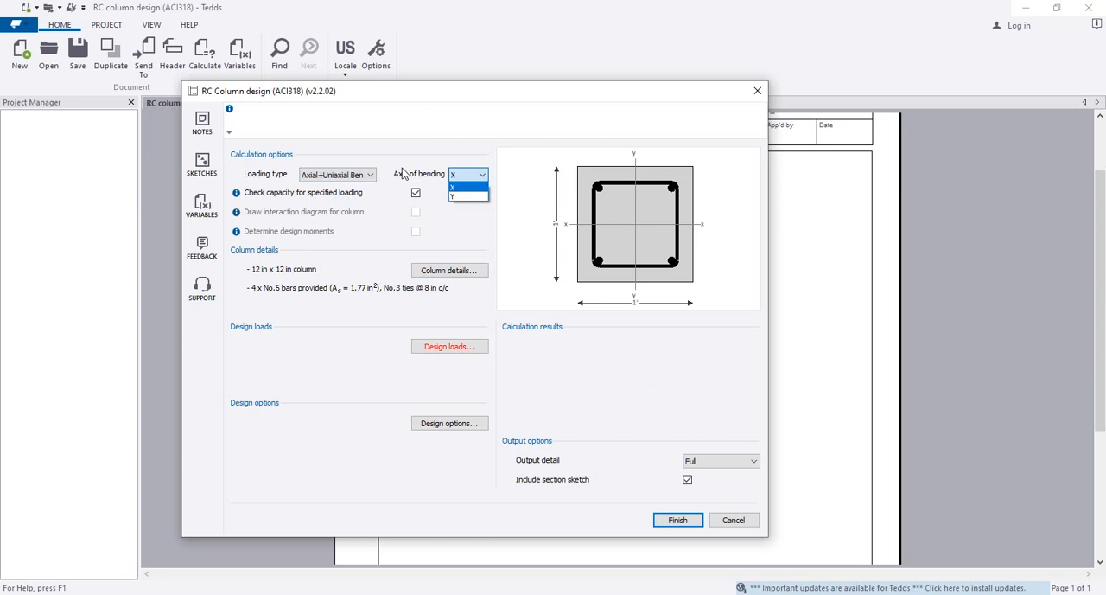
click(461, 189)
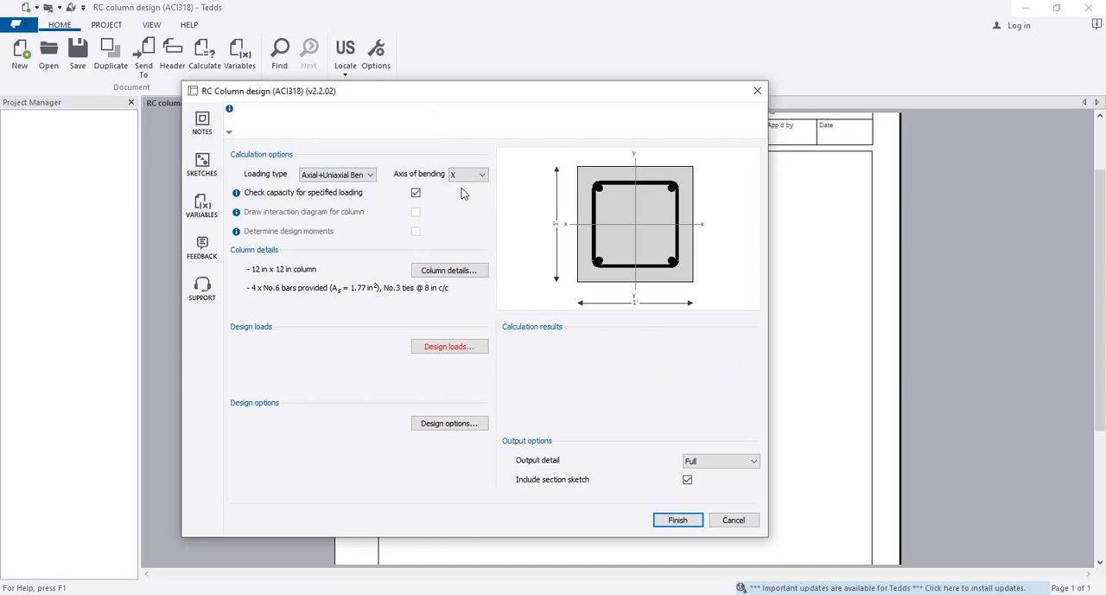
Set the factored moment about the x axis to 20 kip_ft and accept the design loads
click(441, 348)
click(609, 342)
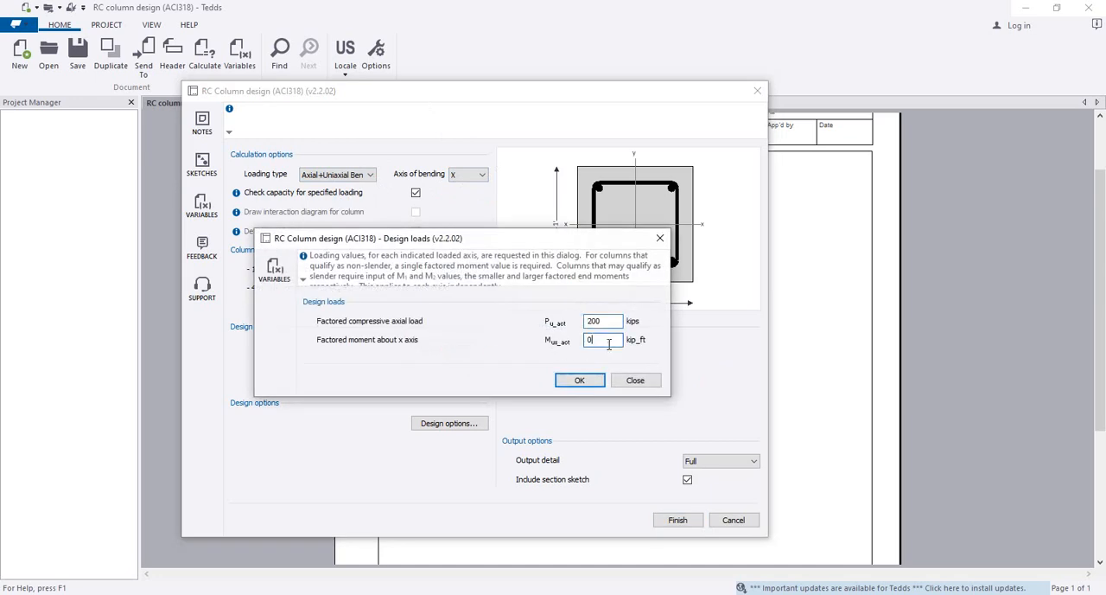
click(610, 323)
key(Tab)
click(582, 381)
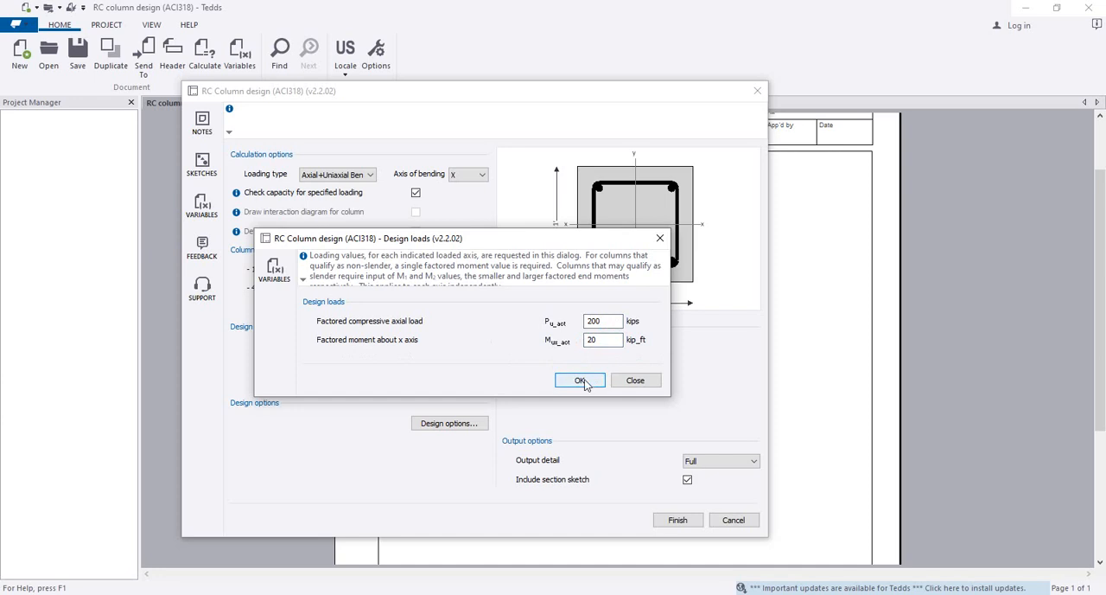
click(582, 381)
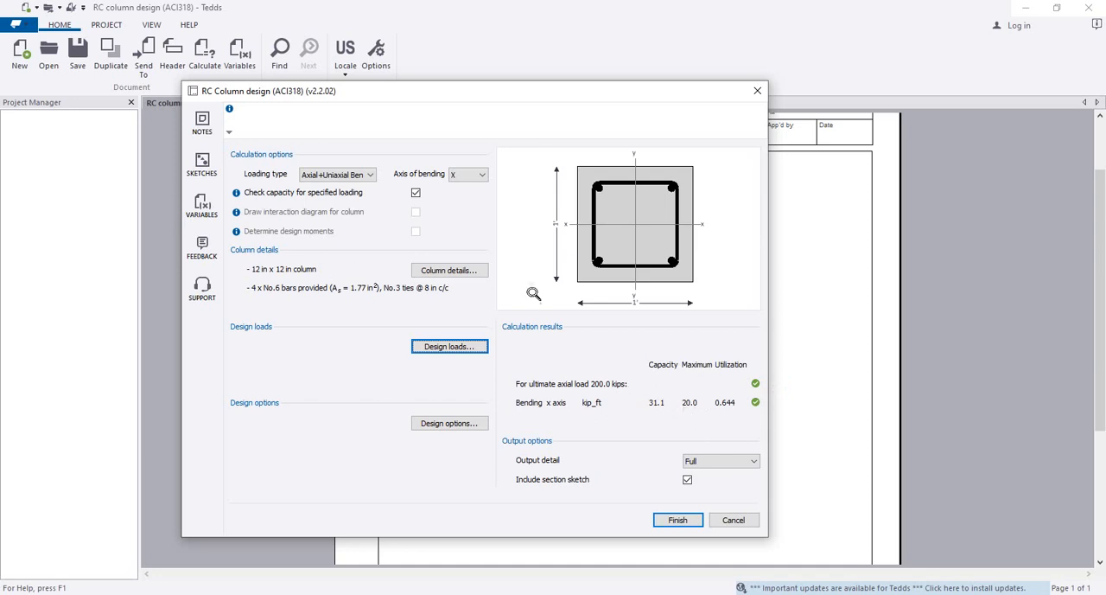
Change the loading type to Axial+Biaxial Bending and set the factored moment about the y axis to 25 kip_ft
click(370, 174)
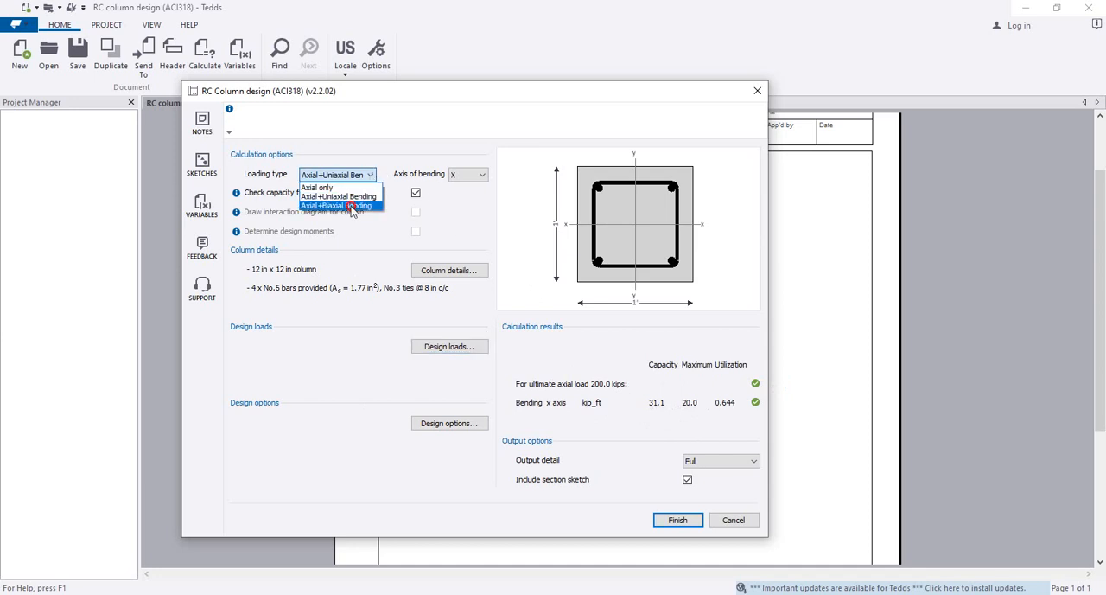
click(351, 208)
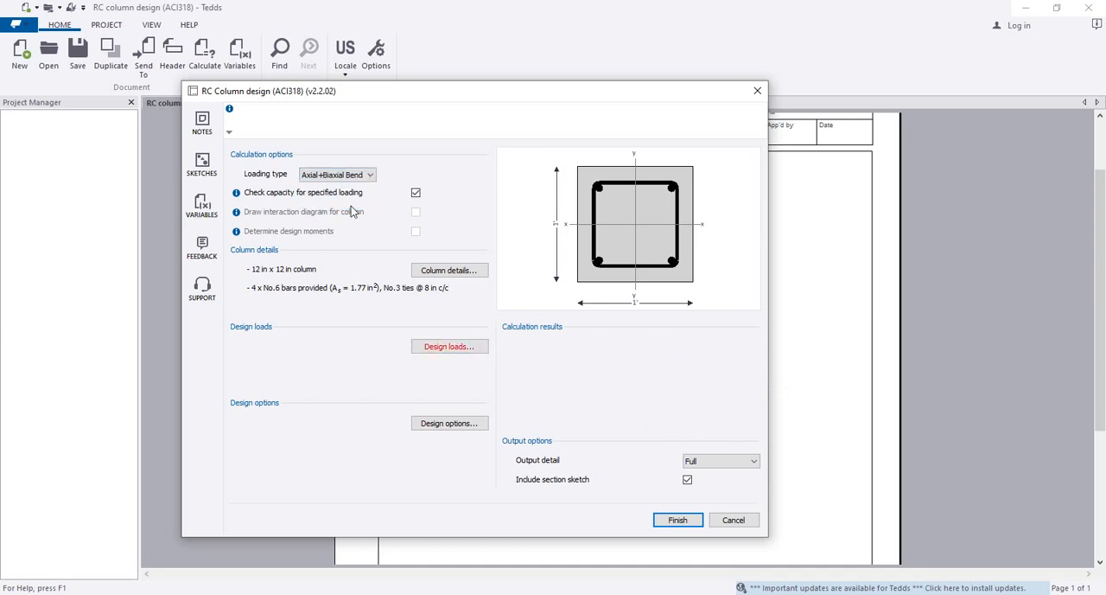
click(450, 346)
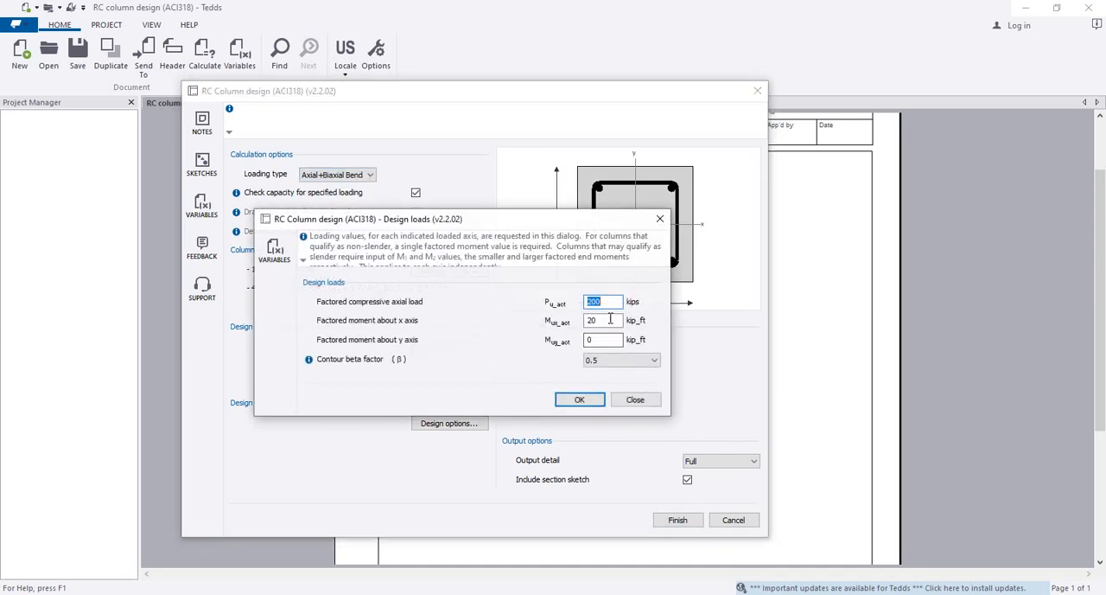
click(611, 319)
drag(605, 340, 565, 343)
text(25)
Review the contour beta factor options, keep the factor at 0.5 and accept the design loads
click(644, 360)
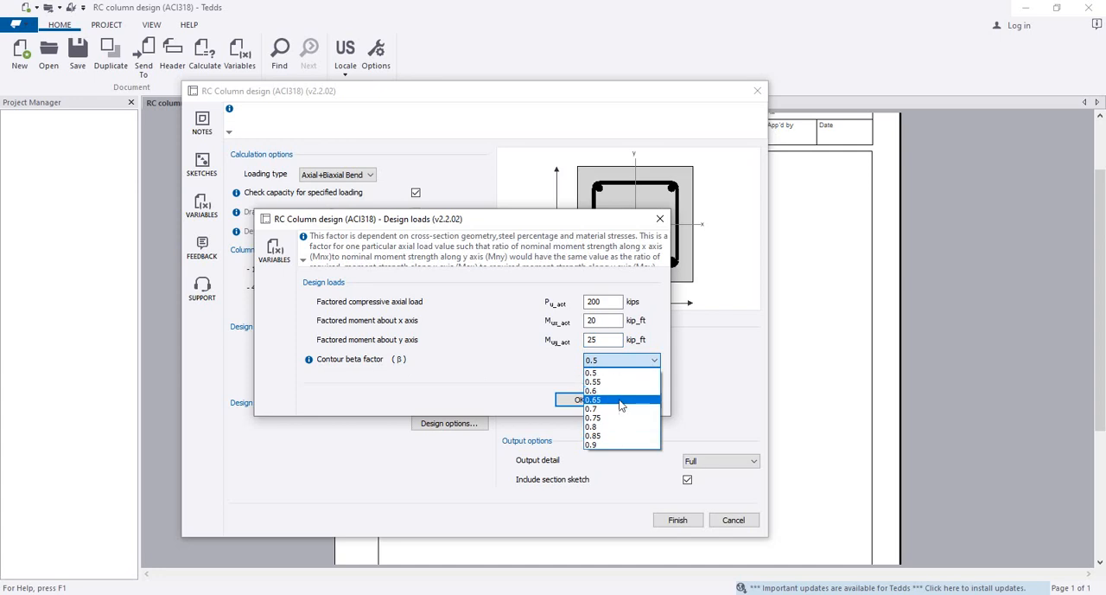
click(471, 392)
click(616, 363)
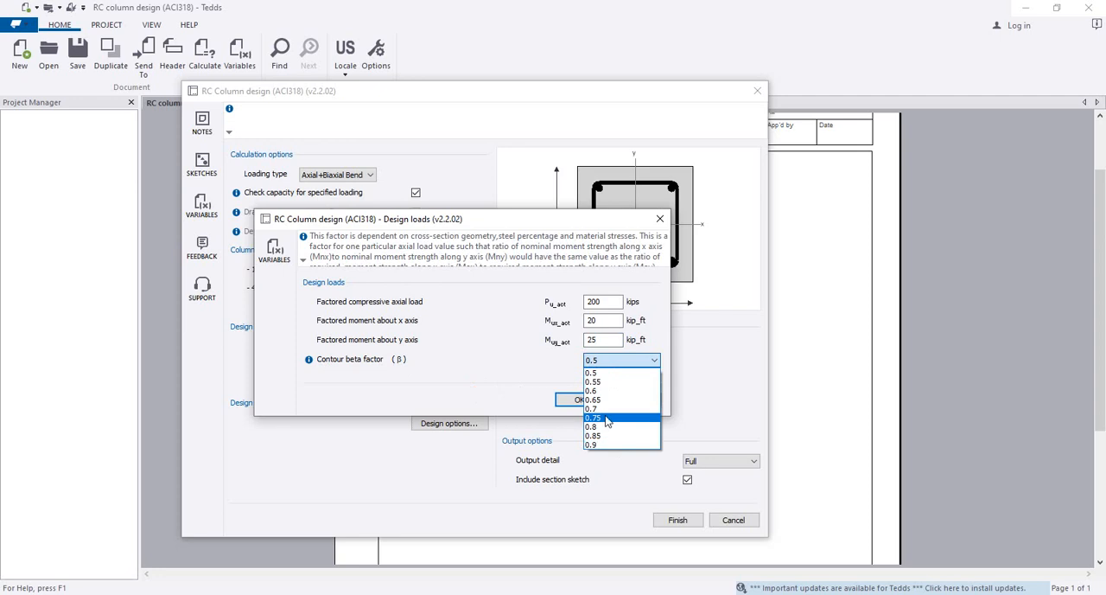
click(484, 355)
click(559, 396)
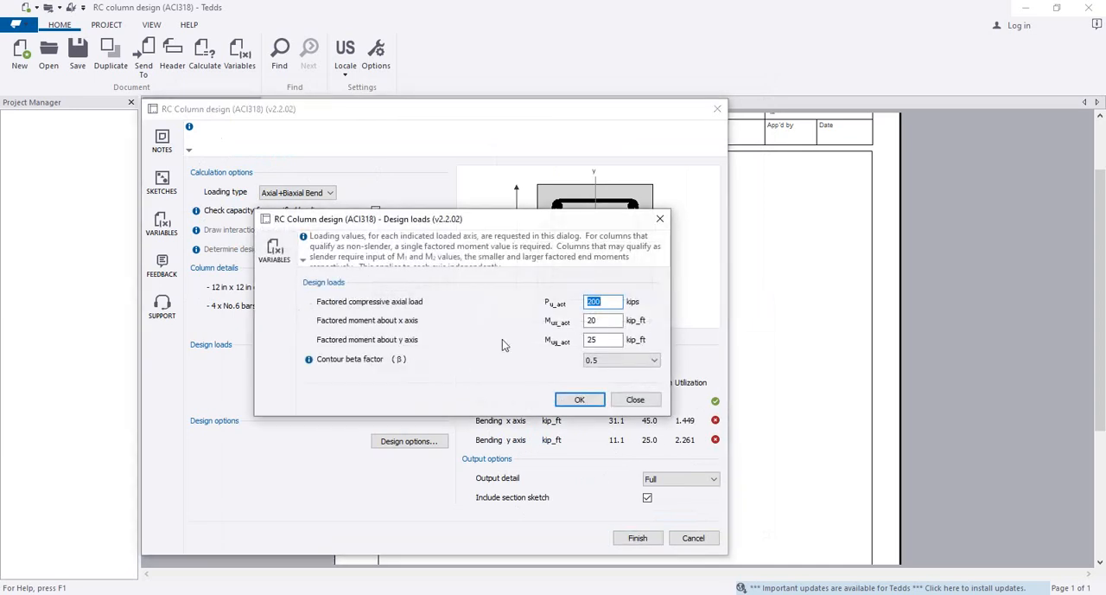
Review the axial load and the moments about both axes in the design loads against the calculation results
click(600, 322)
drag(524, 220, 327, 223)
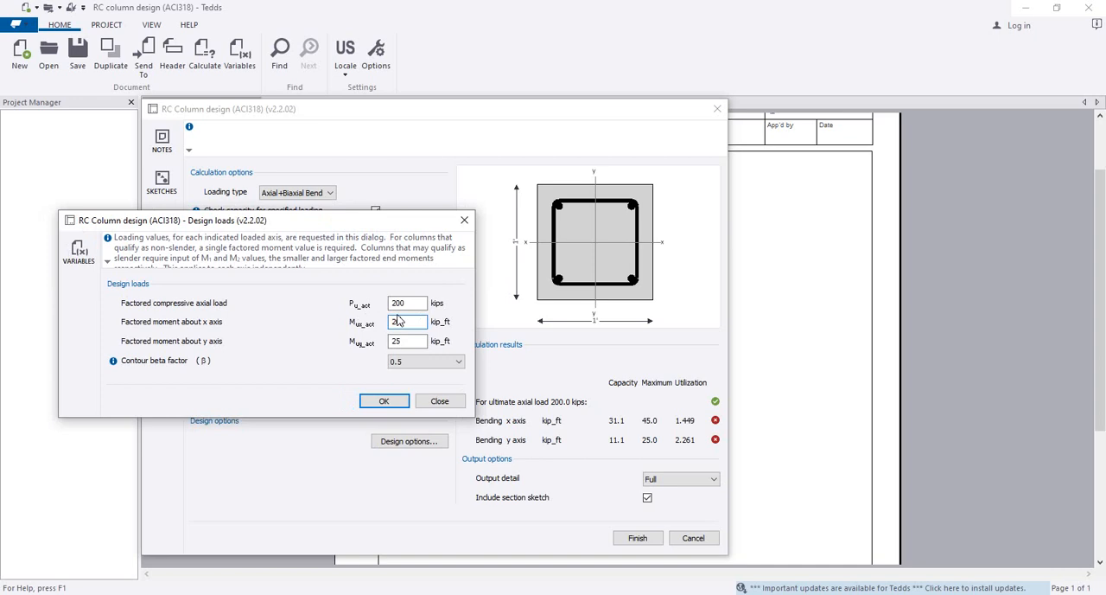
click(407, 344)
click(410, 301)
click(380, 400)
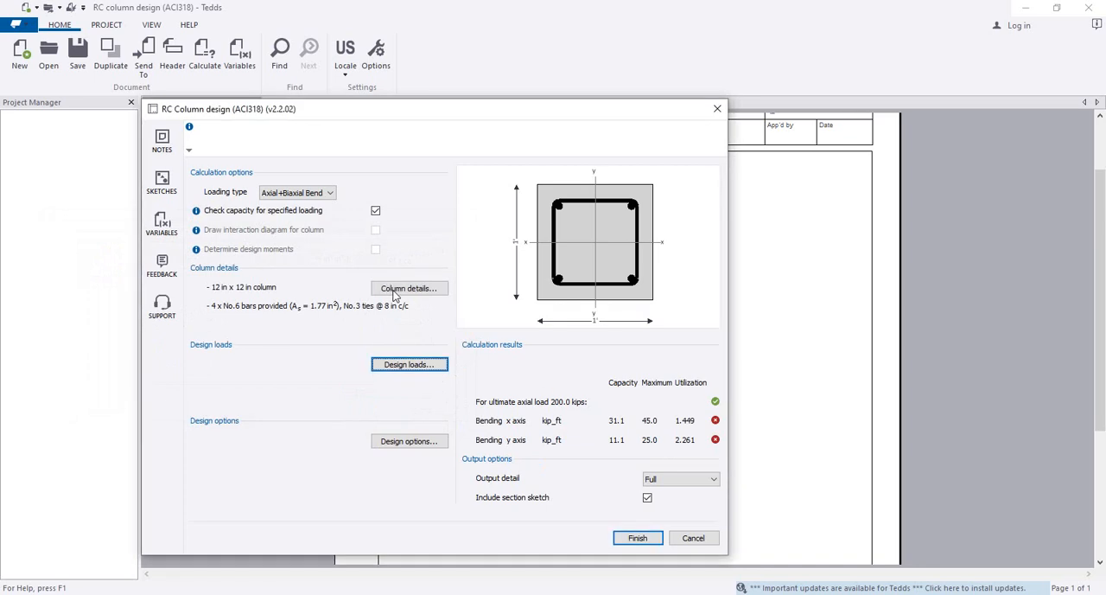
Reopen the column details for editing and reposition the dialog
click(407, 286)
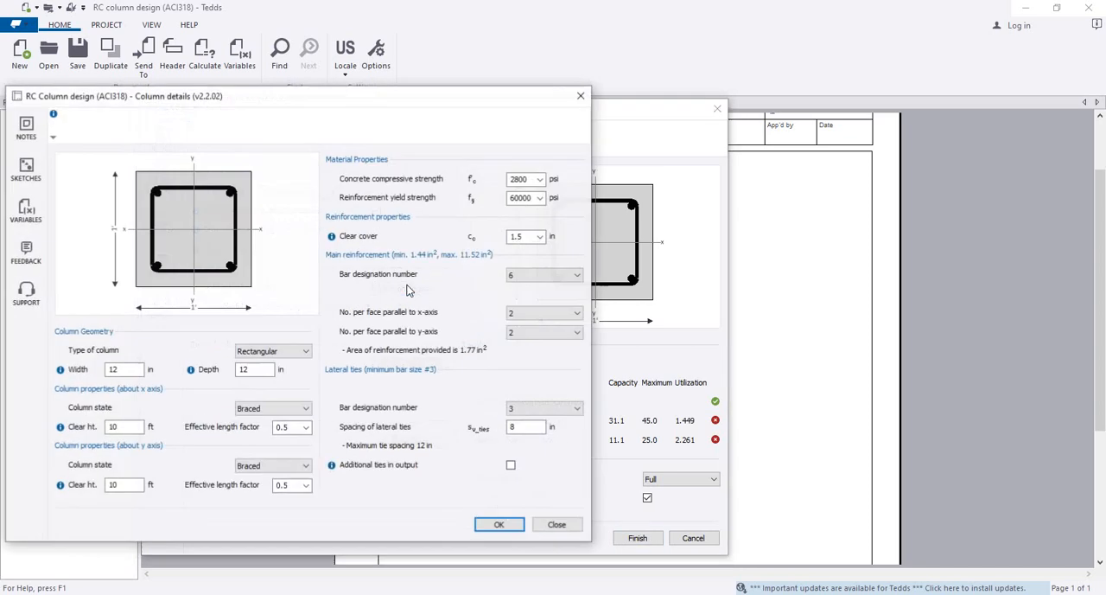
click(335, 97)
mouse_move(335, 97)
mouse_down()
mouse_move(366, 104)
mouse_move(368, 118)
mouse_move(364, 591)
mouse_move(387, 549)
mouse_move(388, 116)
mouse_up()
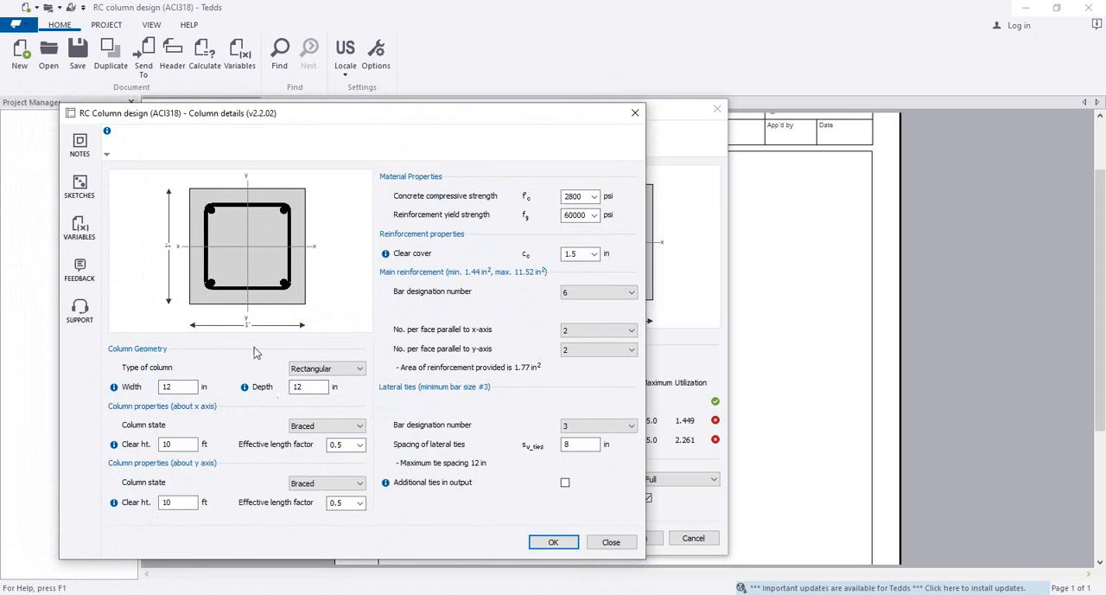
click(311, 386)
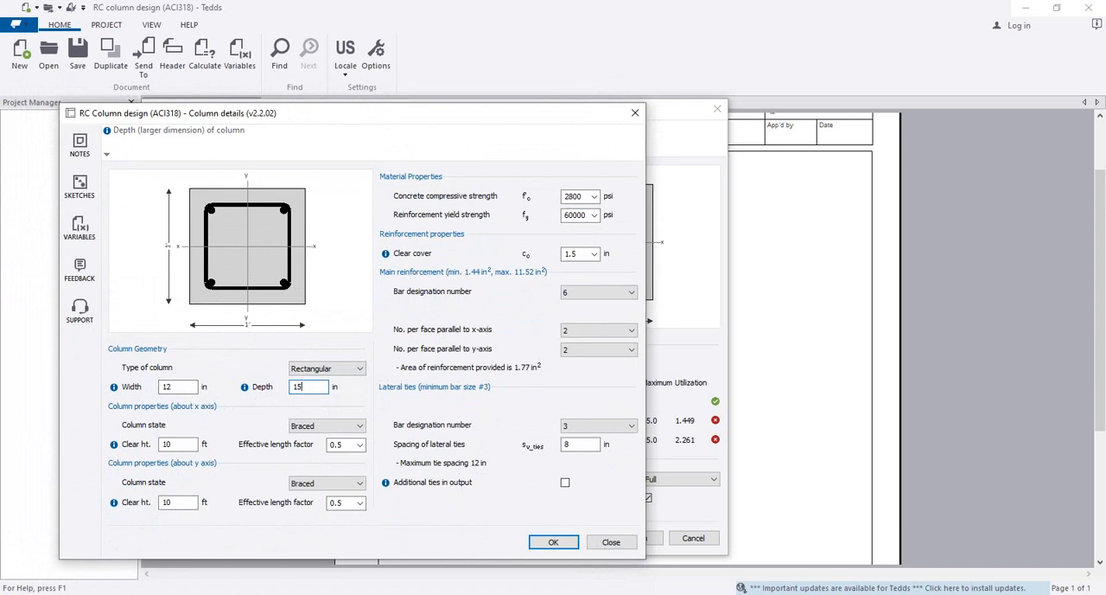
text(15)
click(190, 389)
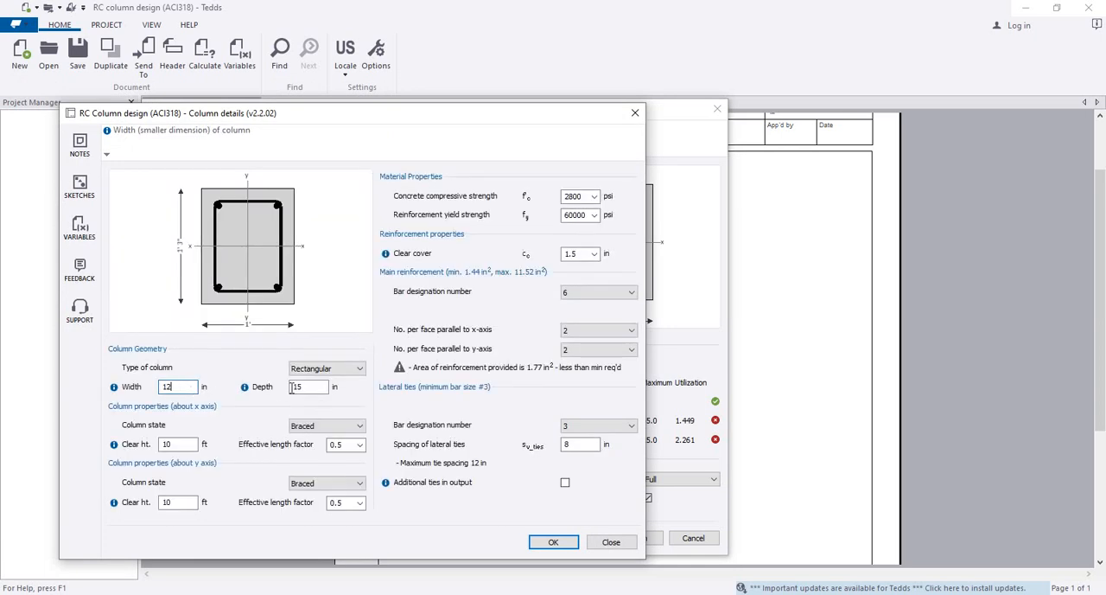
click(293, 387)
text(12)
Set the column width to 15 in and the number of main bars per face parallel to the x-axis to 3
click(177, 387)
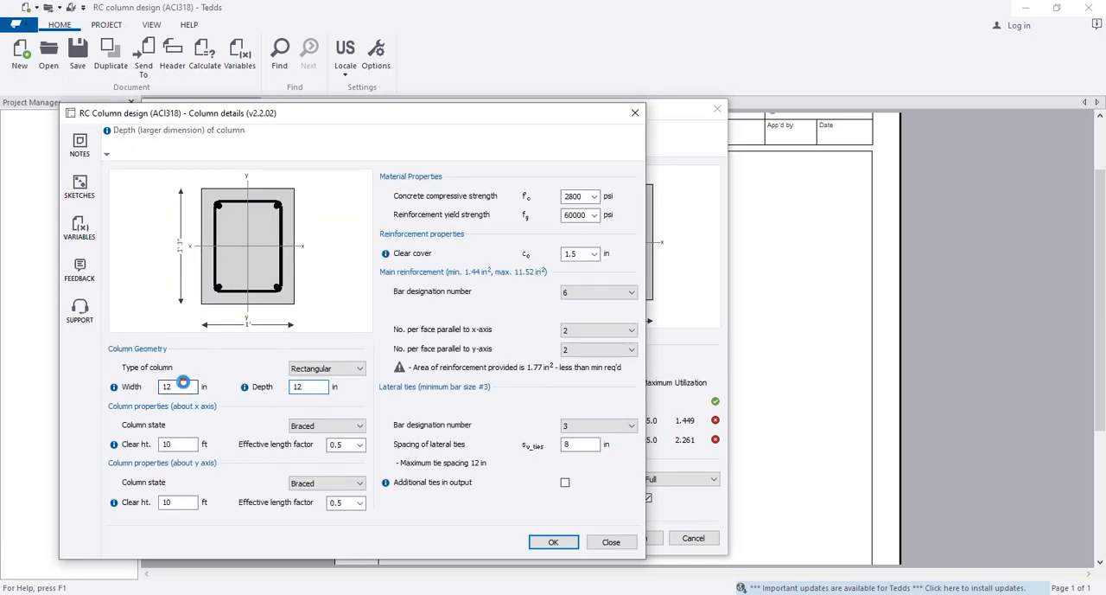
text(1)
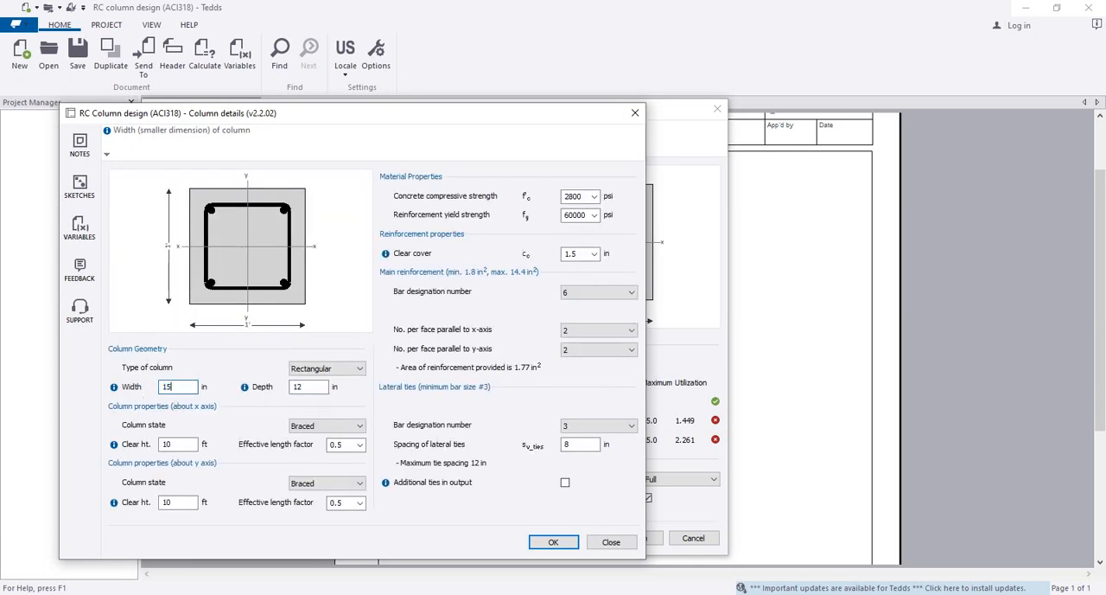
click(296, 386)
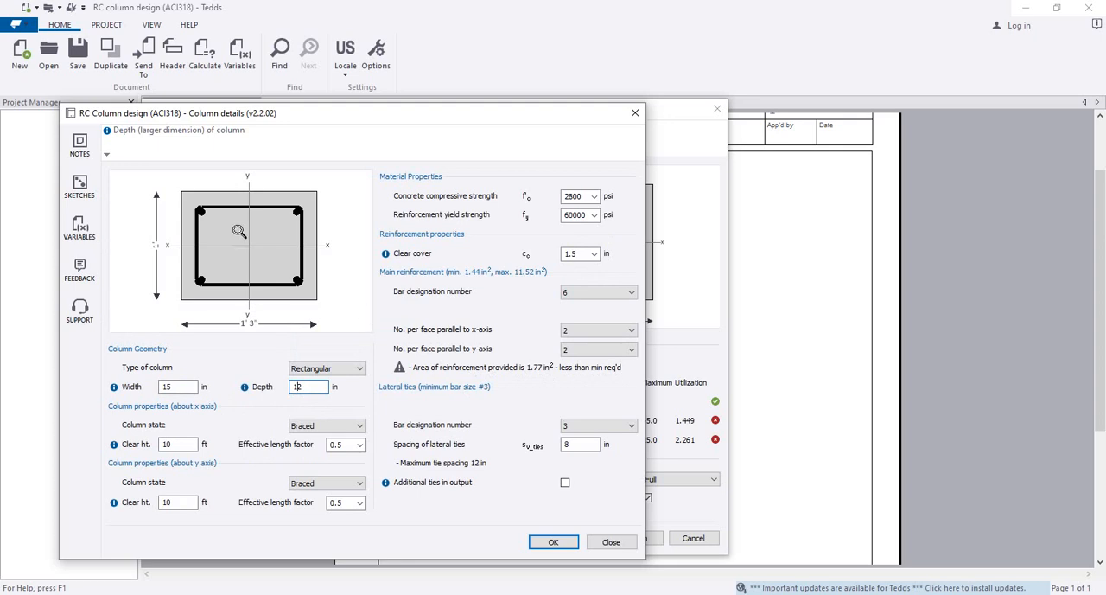
click(605, 332)
click(585, 353)
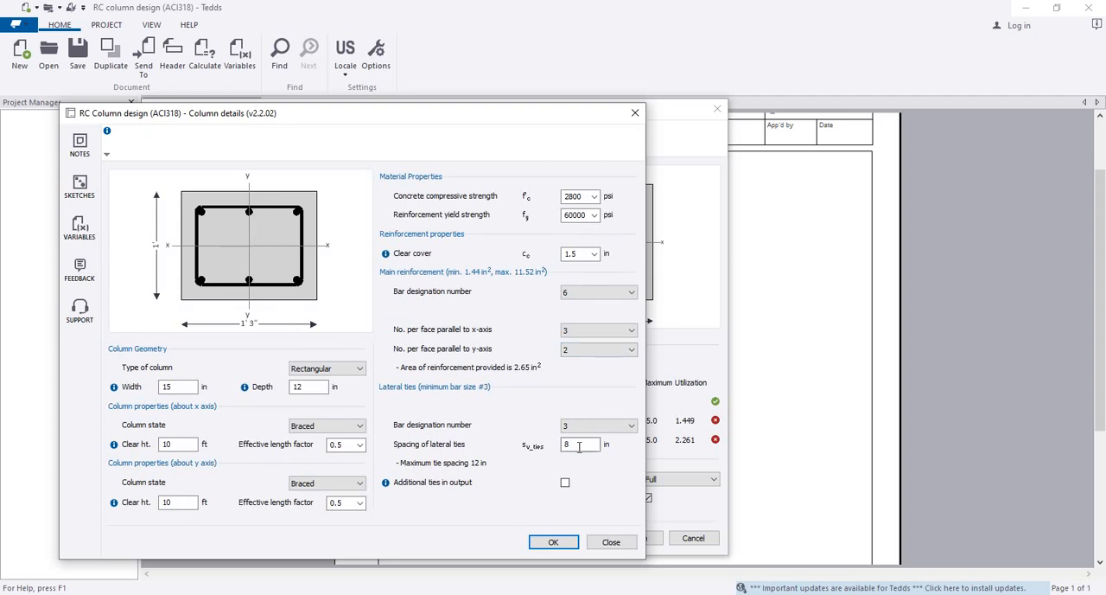
Set the spacing of the lateral ties to 6 in, try to accept the column details and dismiss the validation error
drag(582, 446, 564, 452)
click(550, 544)
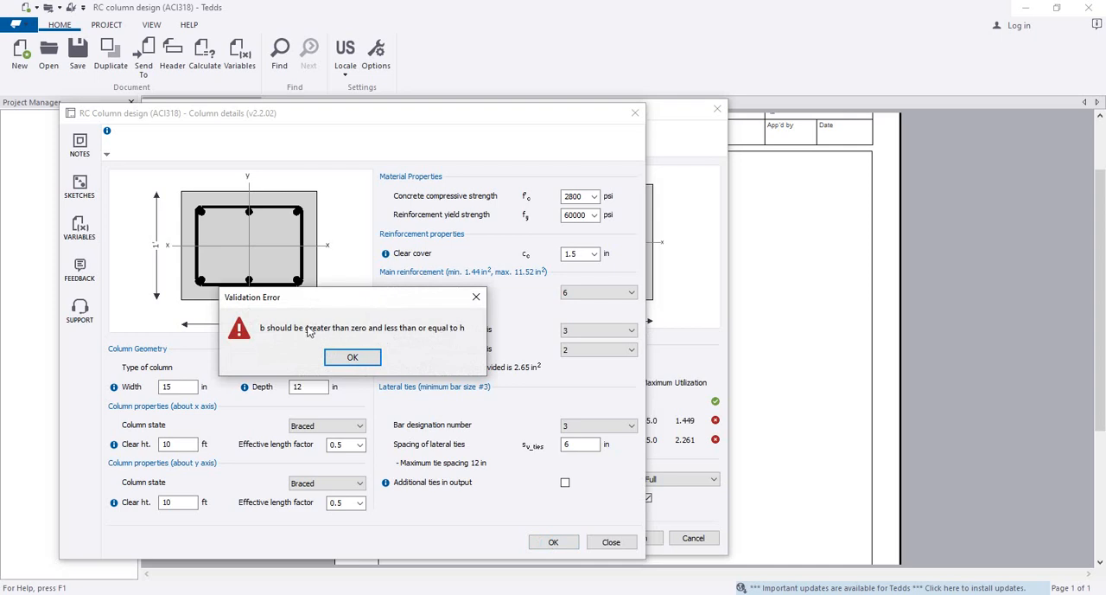
drag(306, 300, 324, 212)
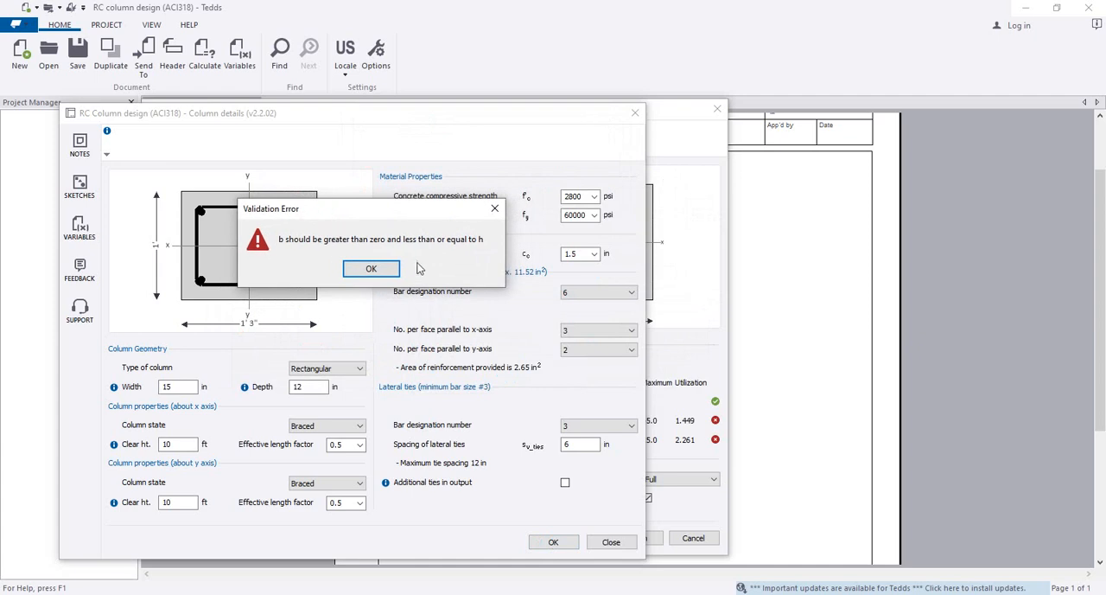
click(371, 270)
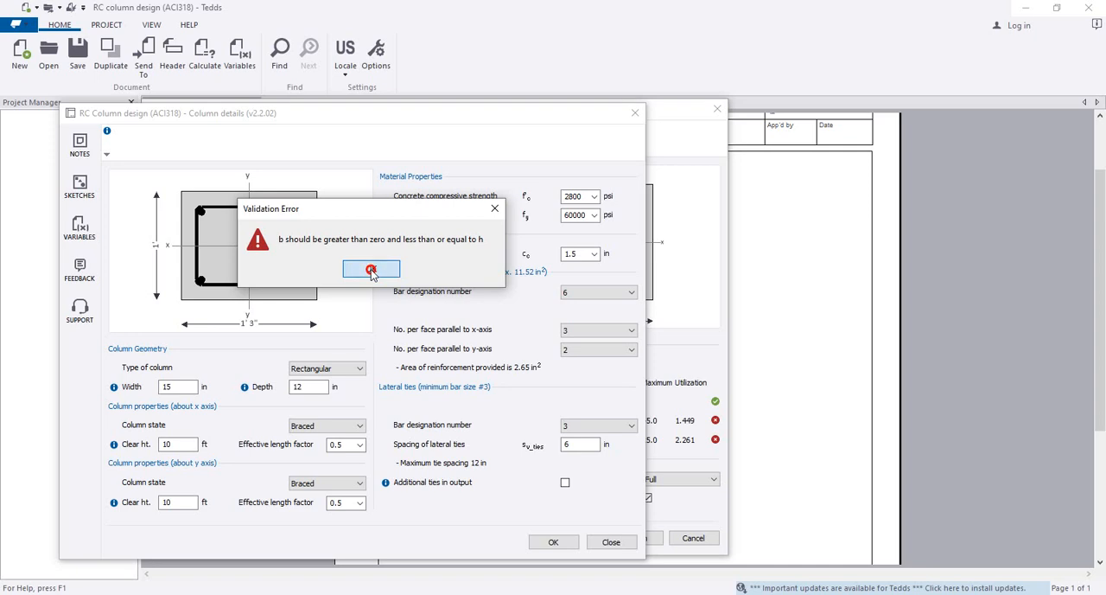
click(371, 270)
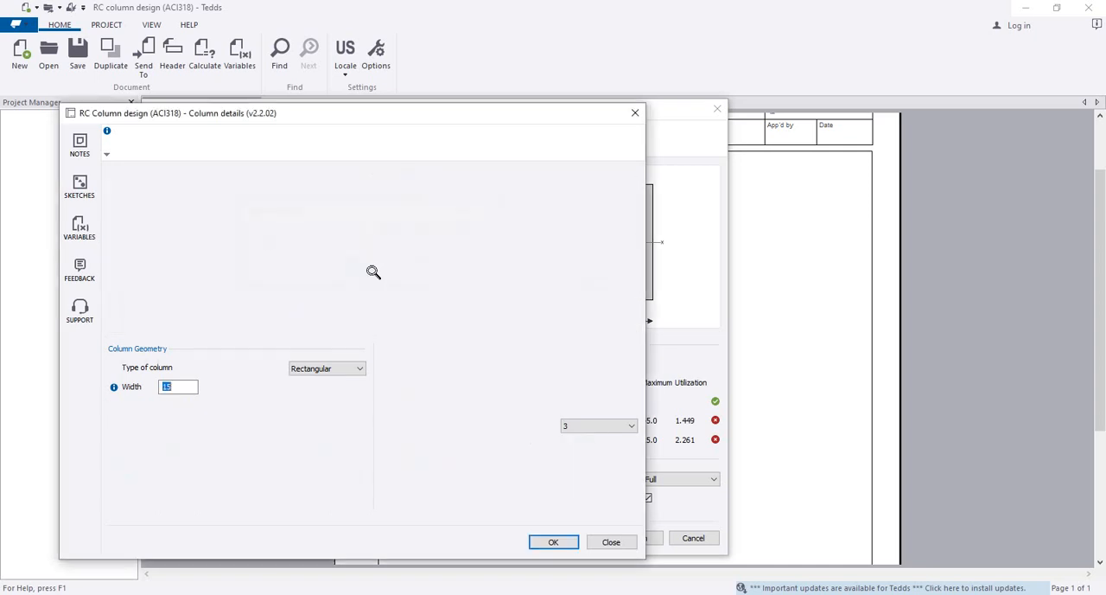
Set the column width to 12 in and the depth to 15 in, and accept the column details
click(179, 387)
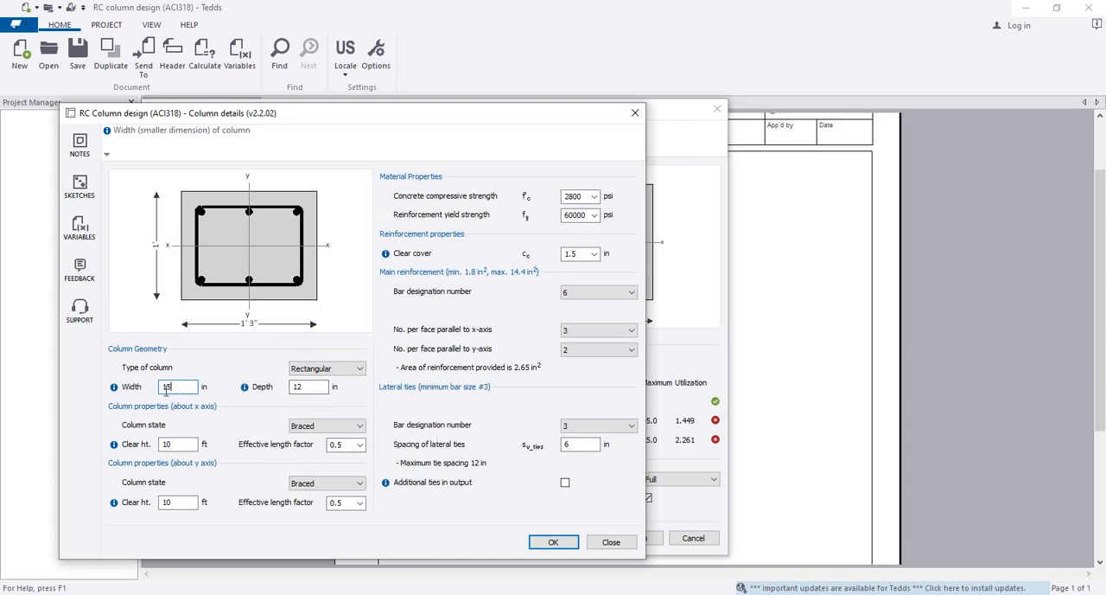
double_click(165, 387)
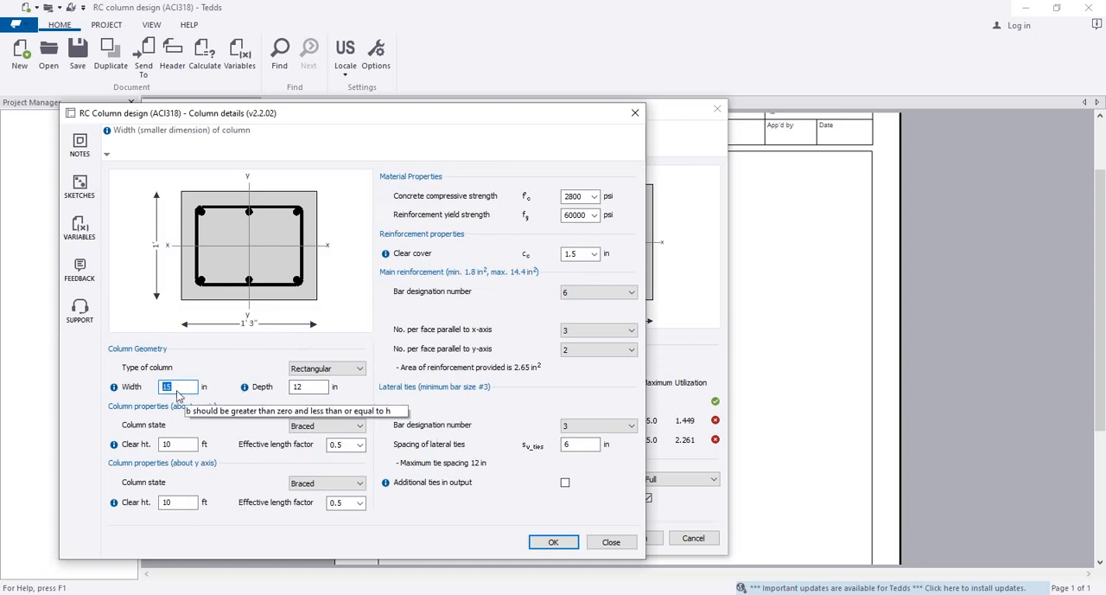
text(1)
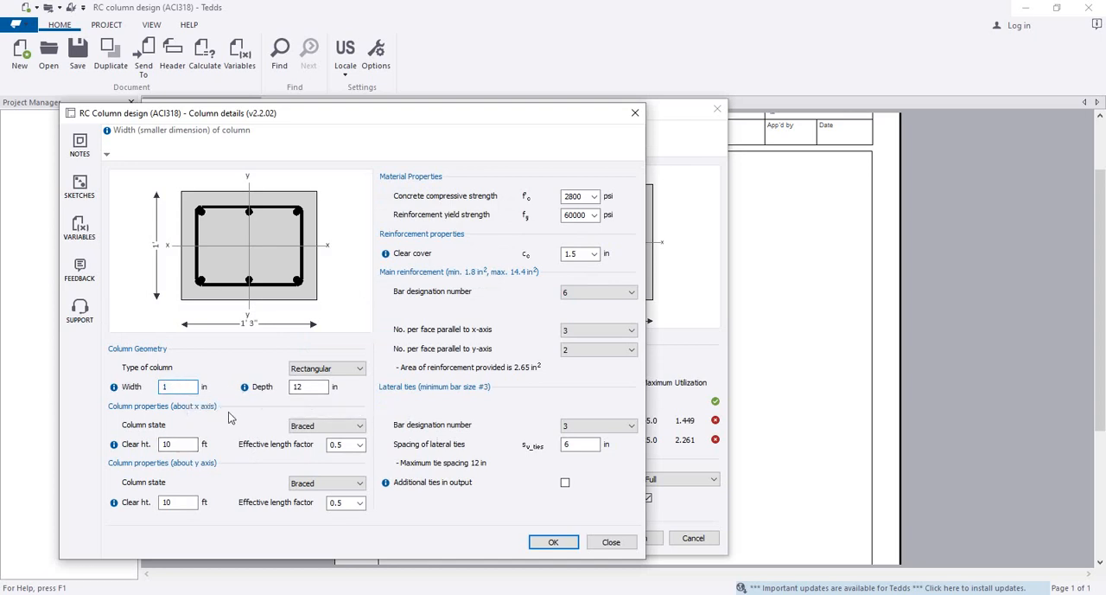
text(2)
key(Tab)
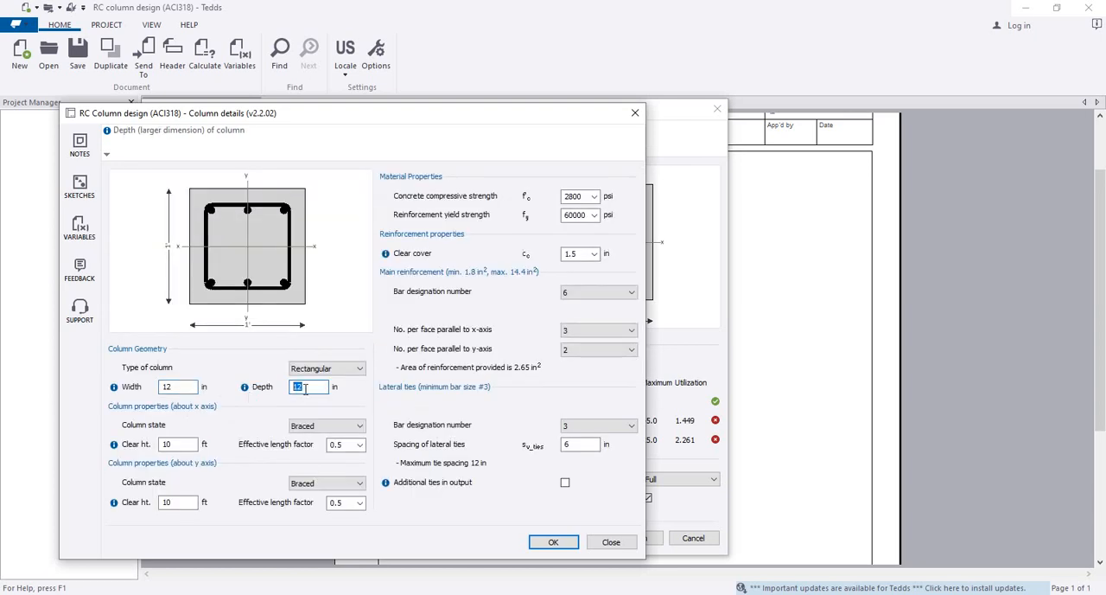
text(15)
click(183, 389)
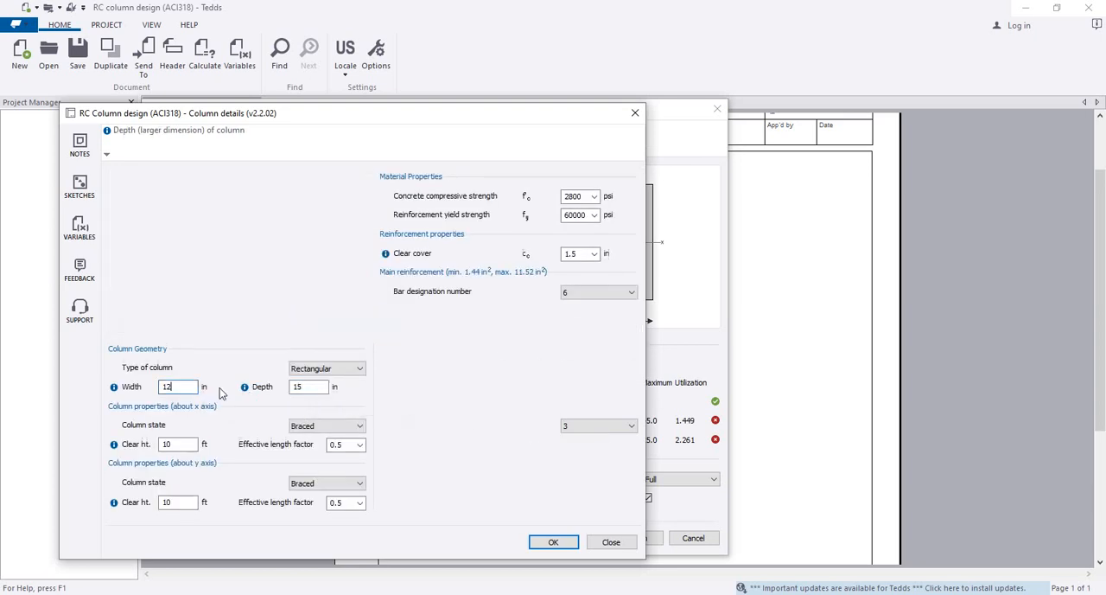
click(550, 541)
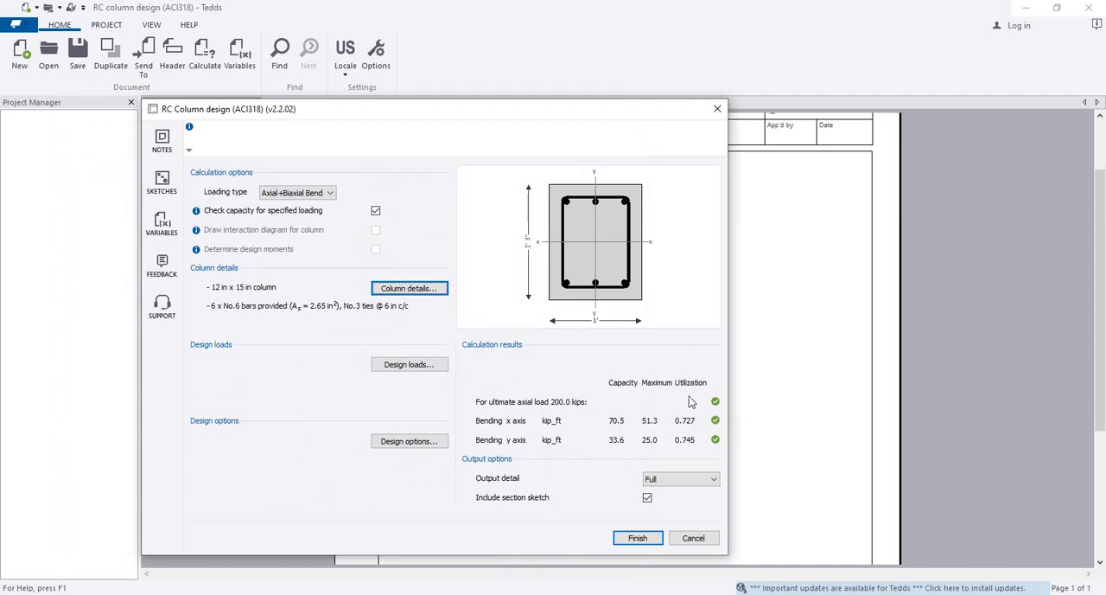
Finish the biaxial column design and review the generated calculation report, including the steel area and moment capacity checks
click(637, 538)
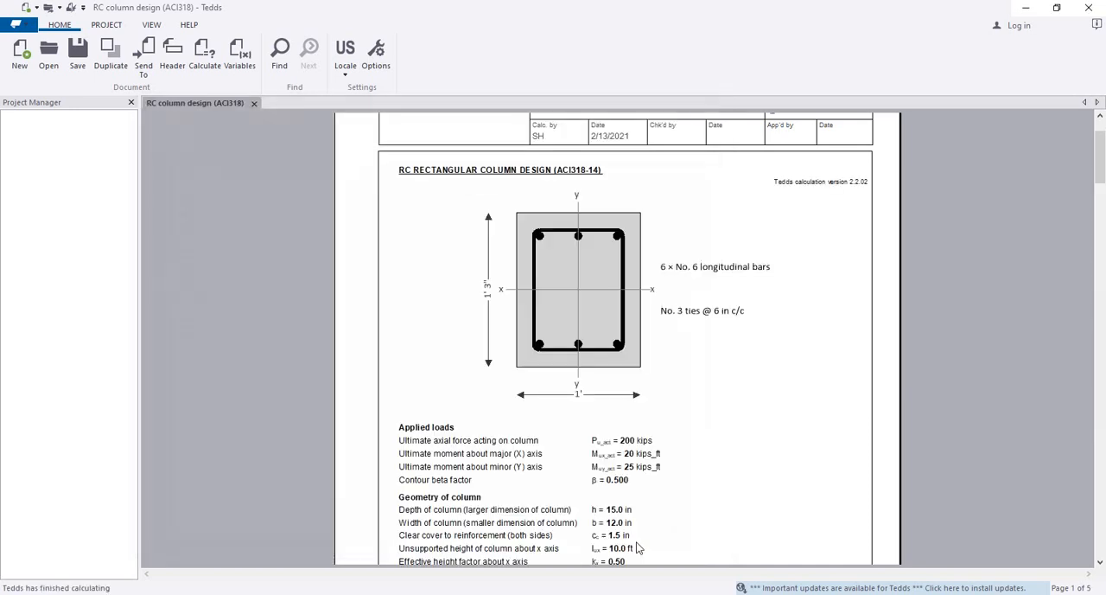
scroll(603, 372, down, 20)
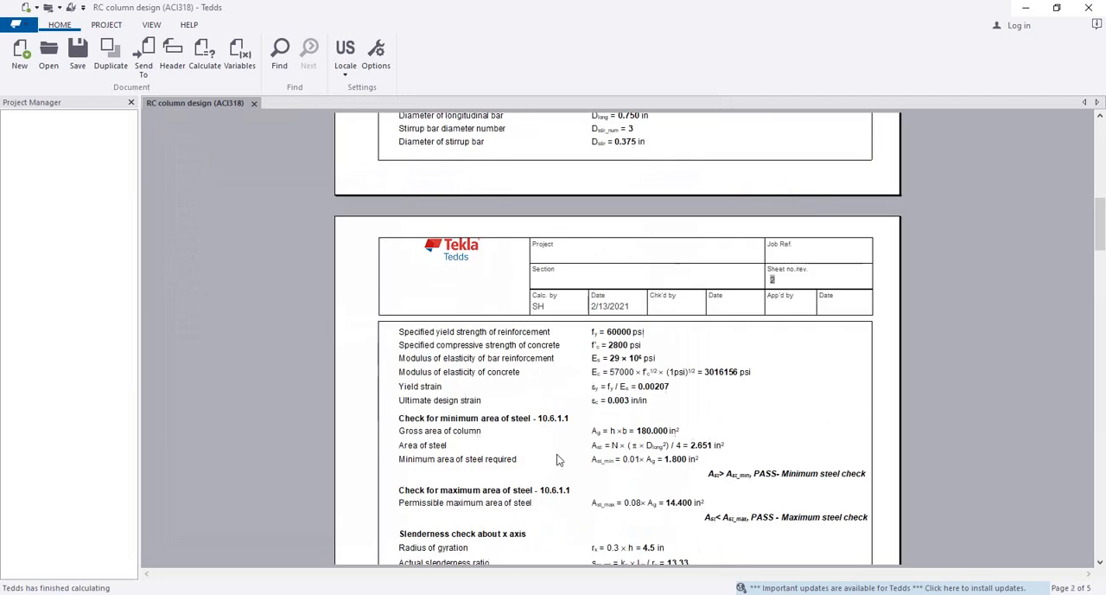
scroll(599, 350, down, 20)
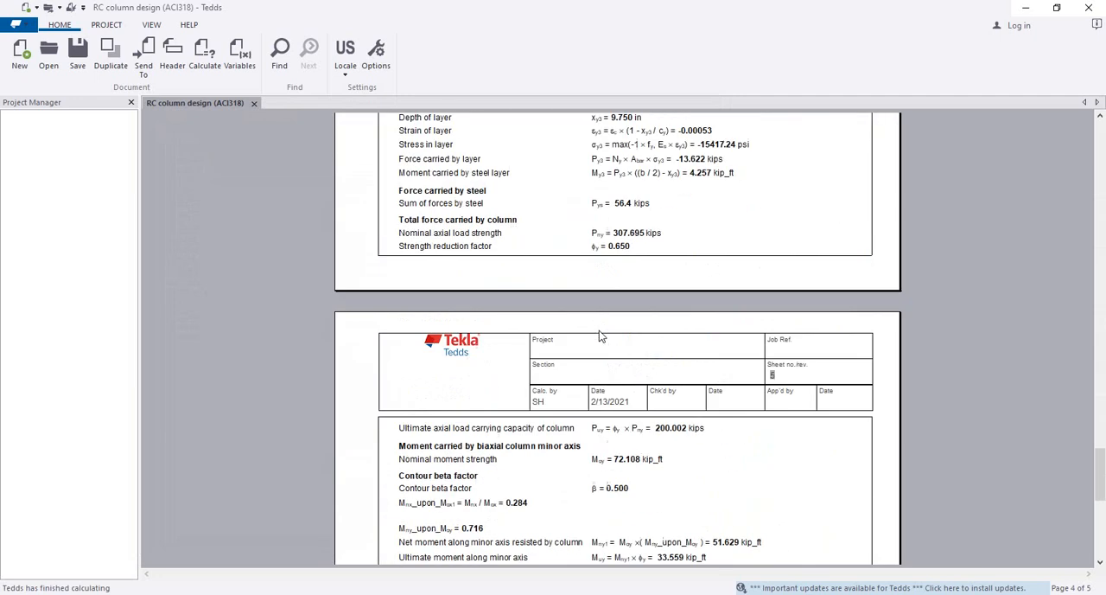
scroll(599, 331, up, 10)
scroll(589, 372, up, 15)
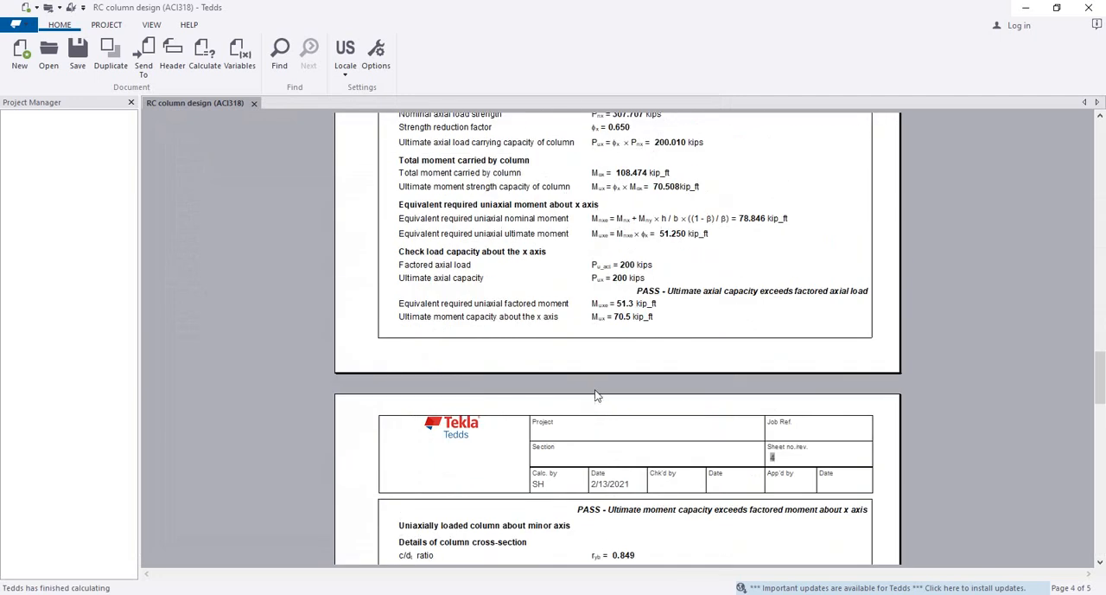
scroll(588, 346, down, 8)
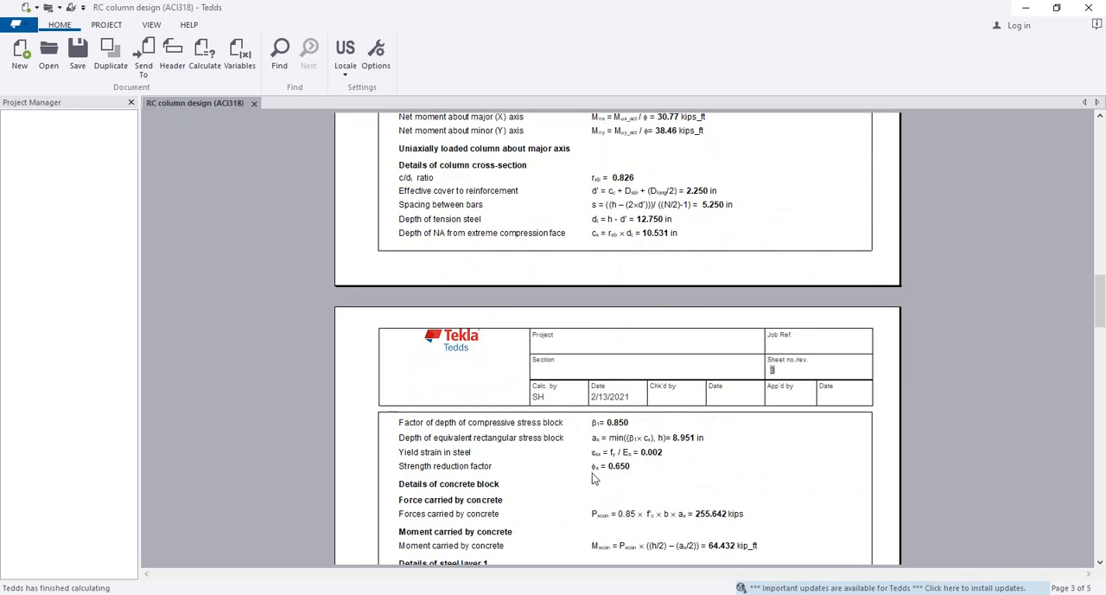
scroll(649, 454, up, 20)
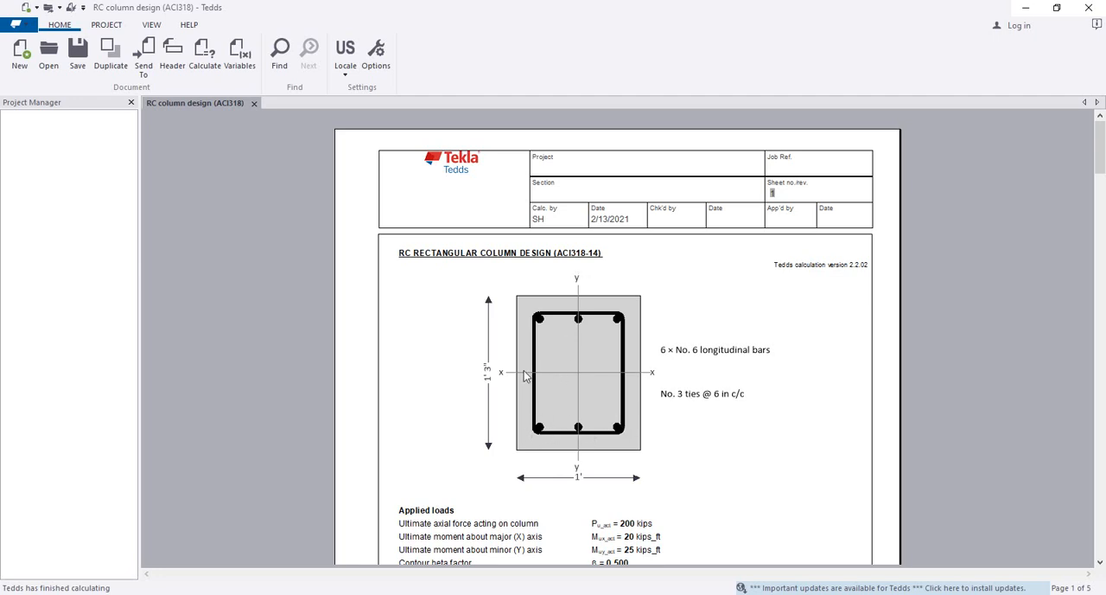
Recalculate the document and change the column's main bars to 2 per face parallel to the x-axis and 3 parallel to the y-axis
right_click(578, 377)
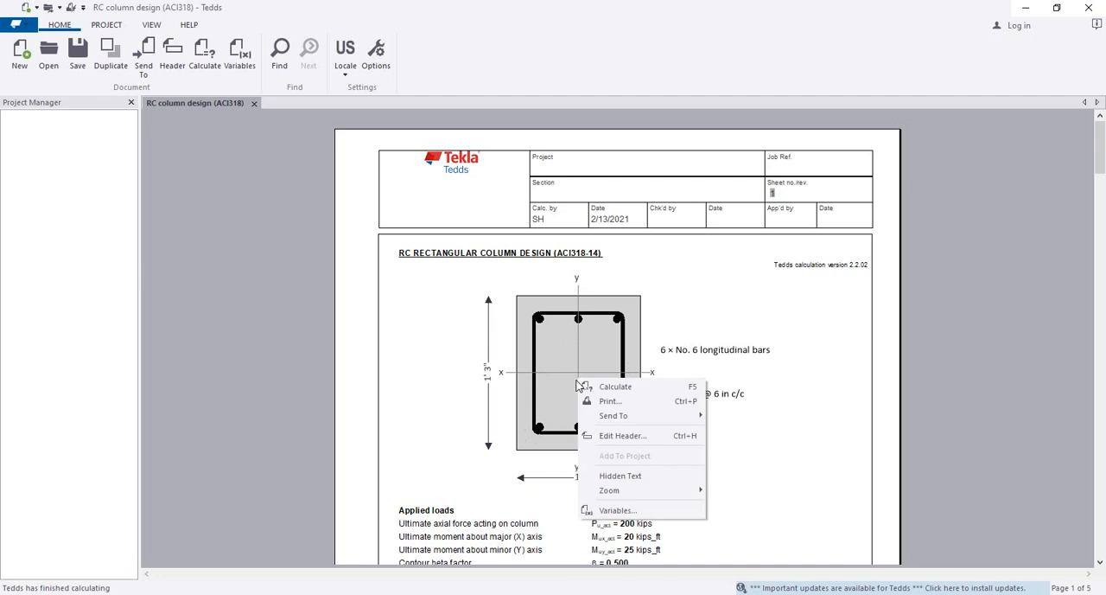
click(632, 385)
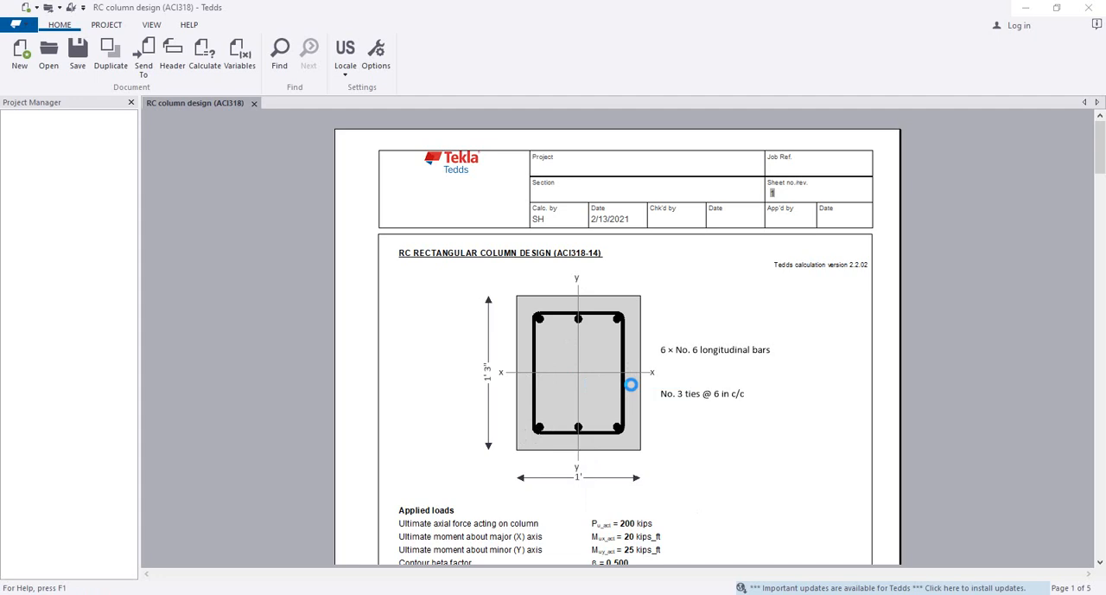
double_click(683, 403)
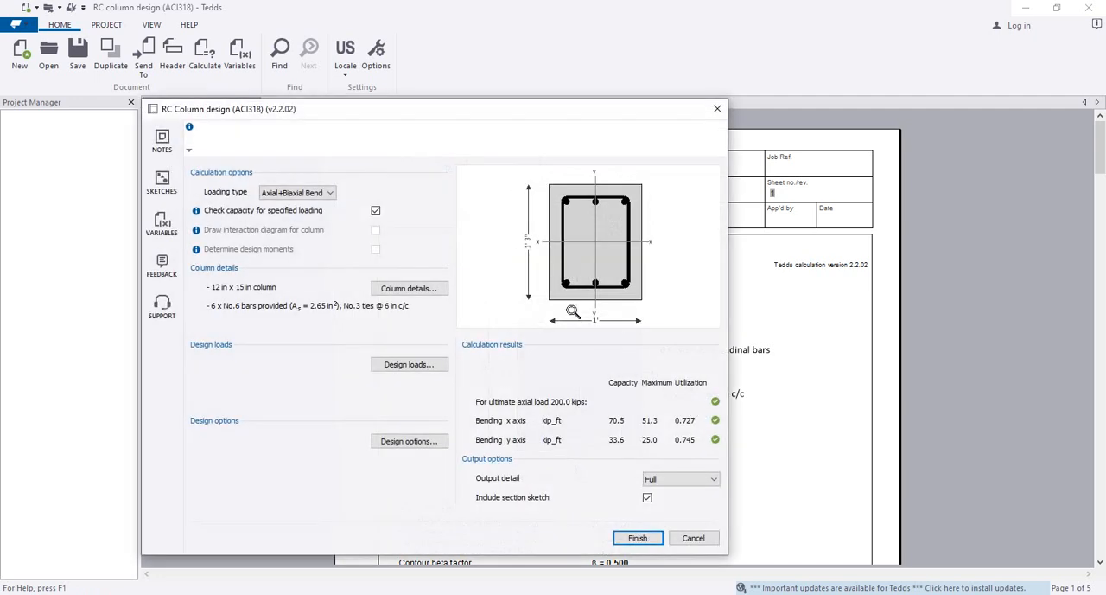
click(399, 289)
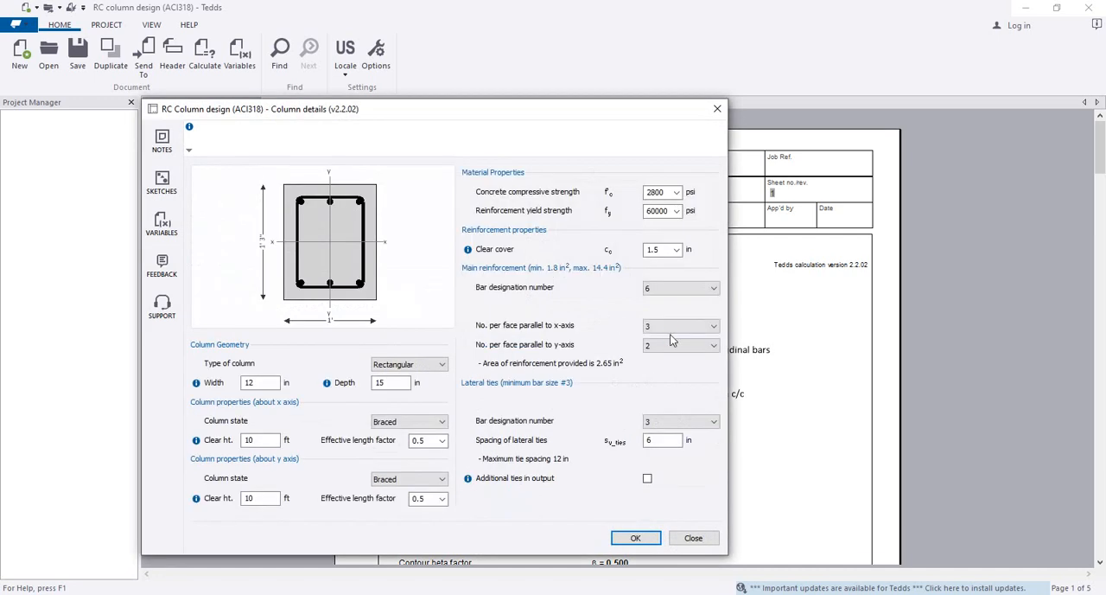
click(672, 326)
click(666, 337)
click(665, 345)
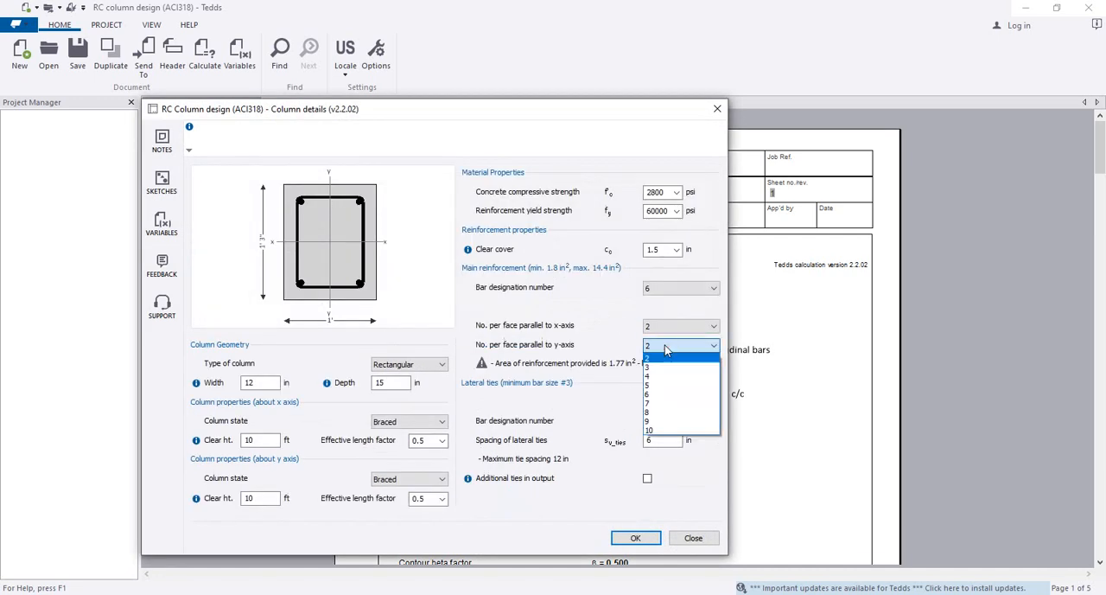
click(662, 368)
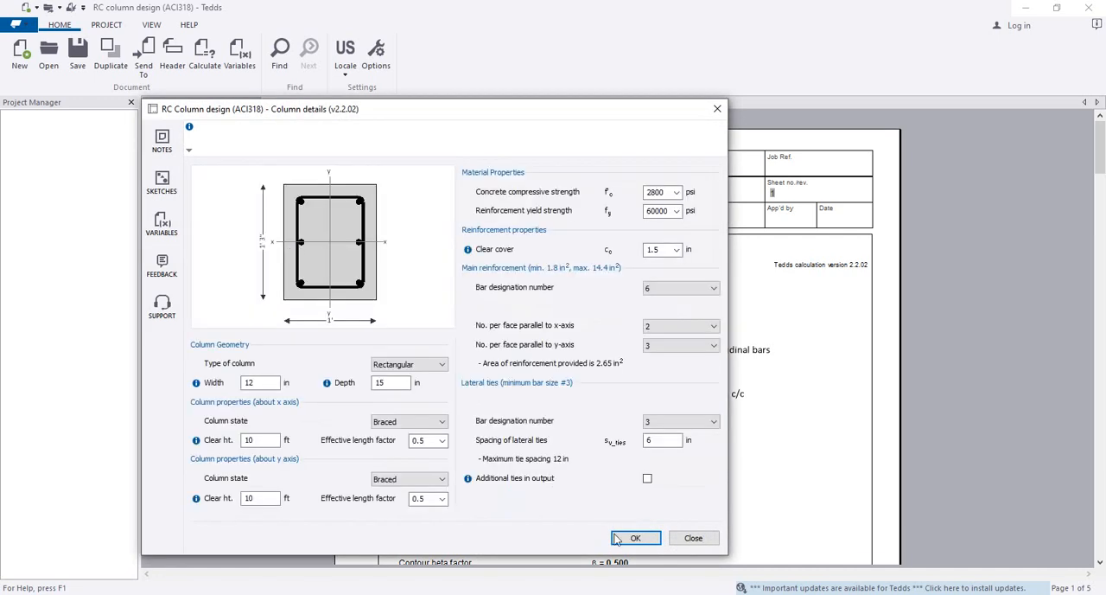
click(633, 538)
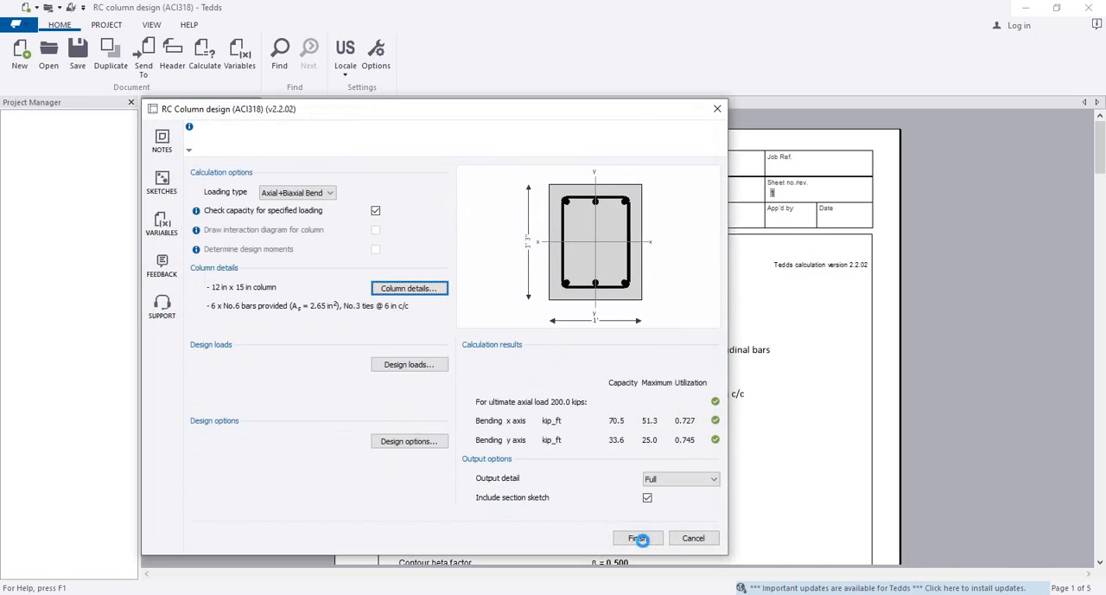
Finish the revised column design and review the updated report from the section sketch to the column tie check
click(638, 538)
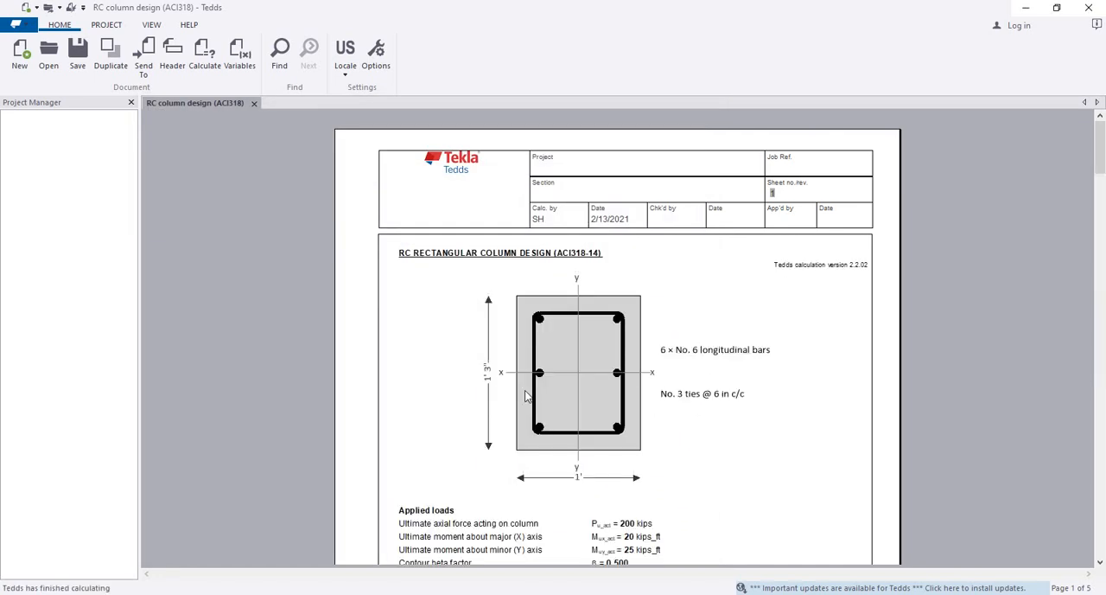
scroll(657, 467, down, 20)
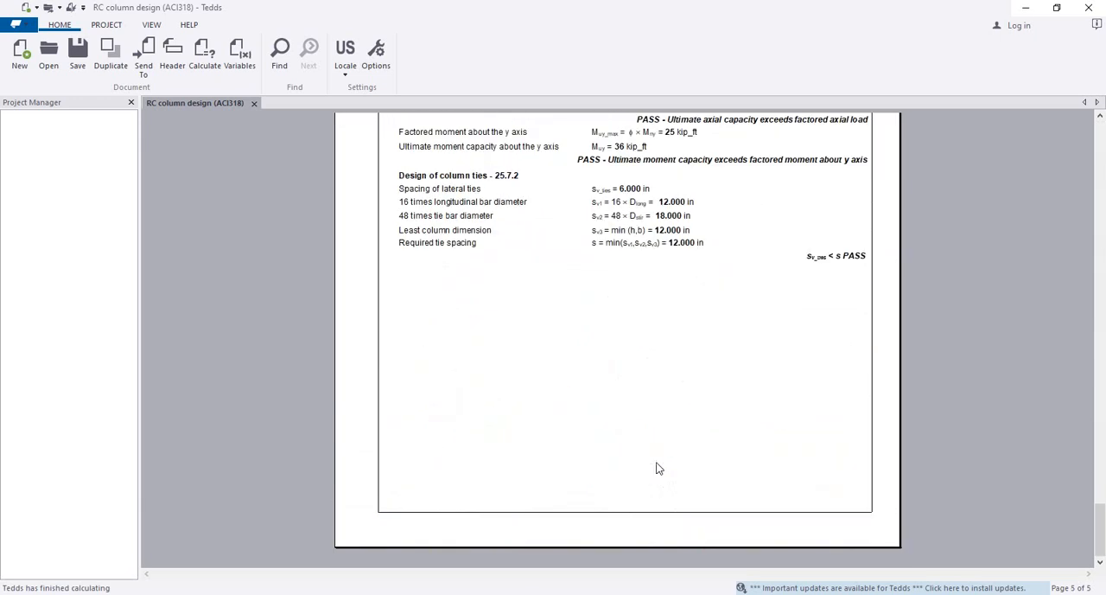
scroll(657, 468, up, 20)
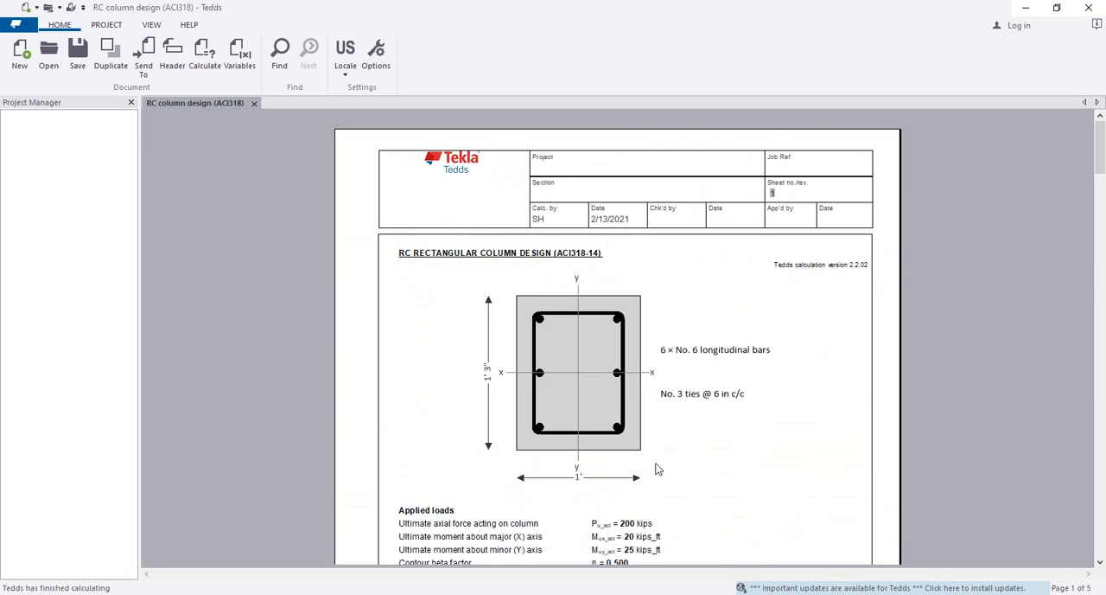